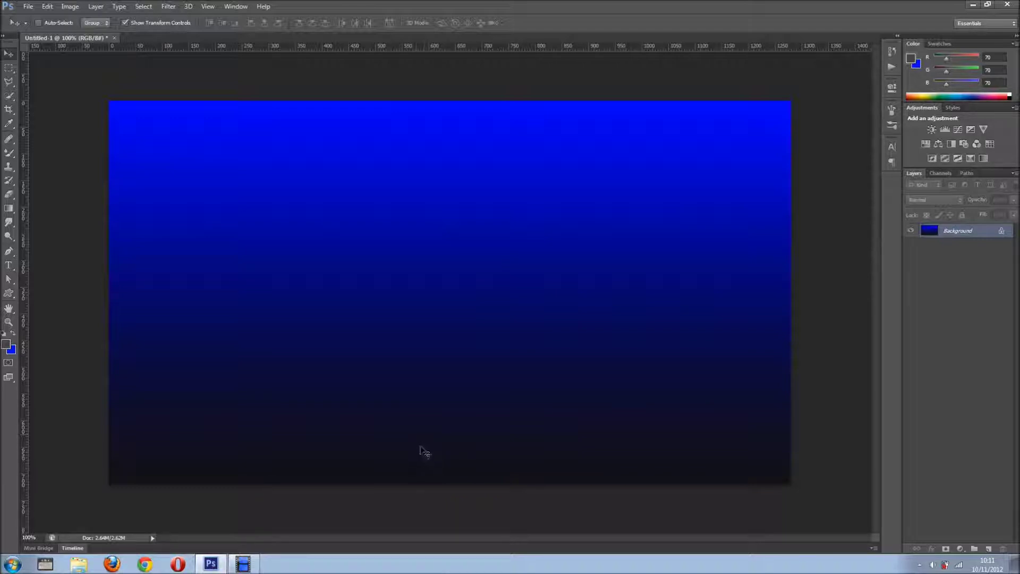
Type 'Photoshop' near the top of the canvas in Monotype Corsiva 263 pt
click(12, 265)
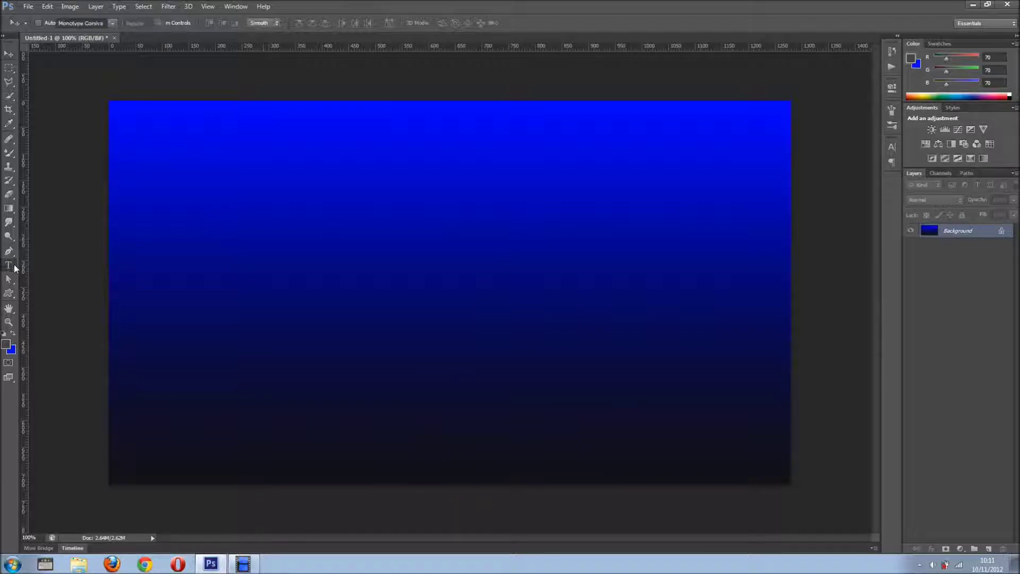
click(203, 178)
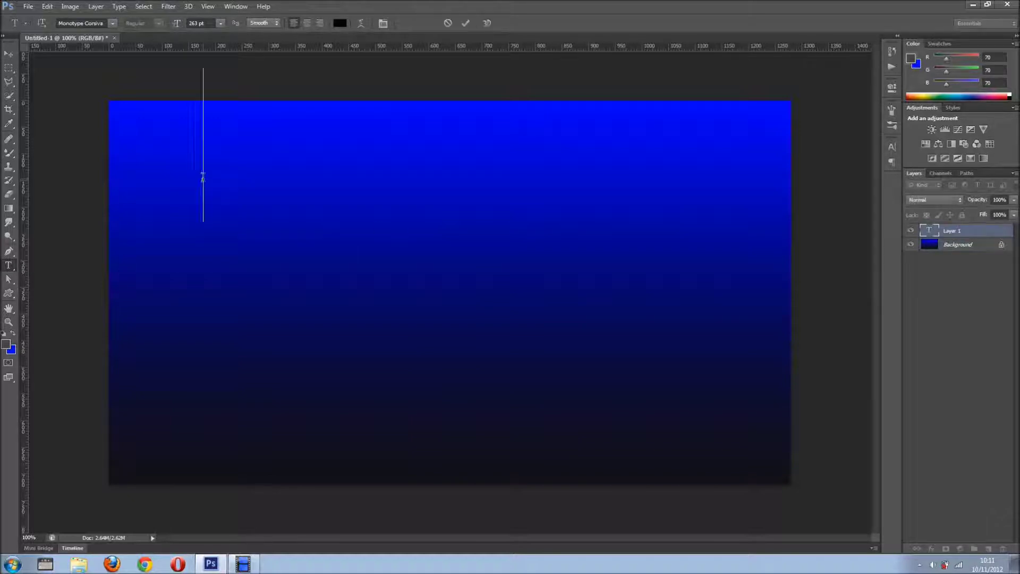
text(Photoshop)
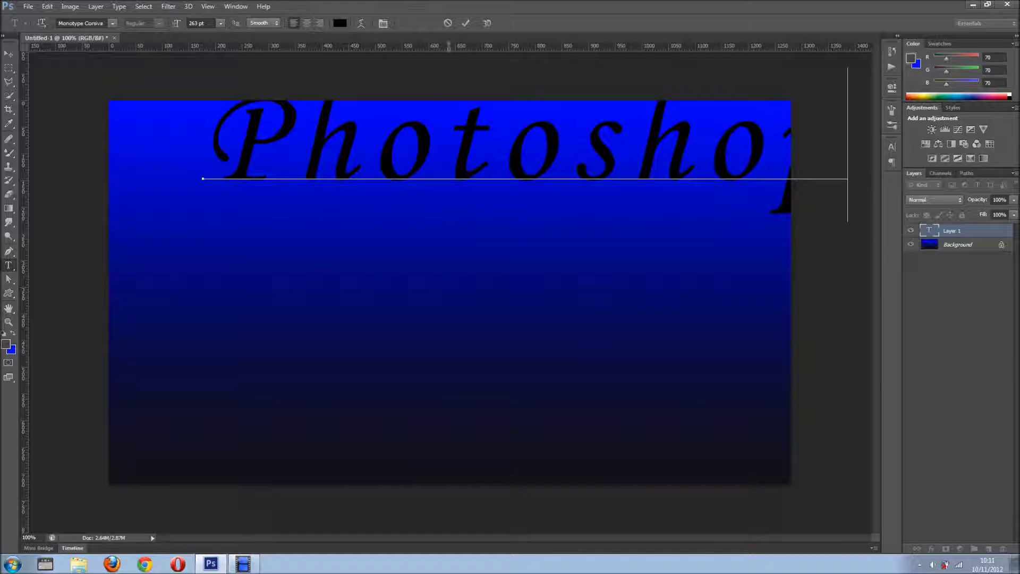
click(465, 23)
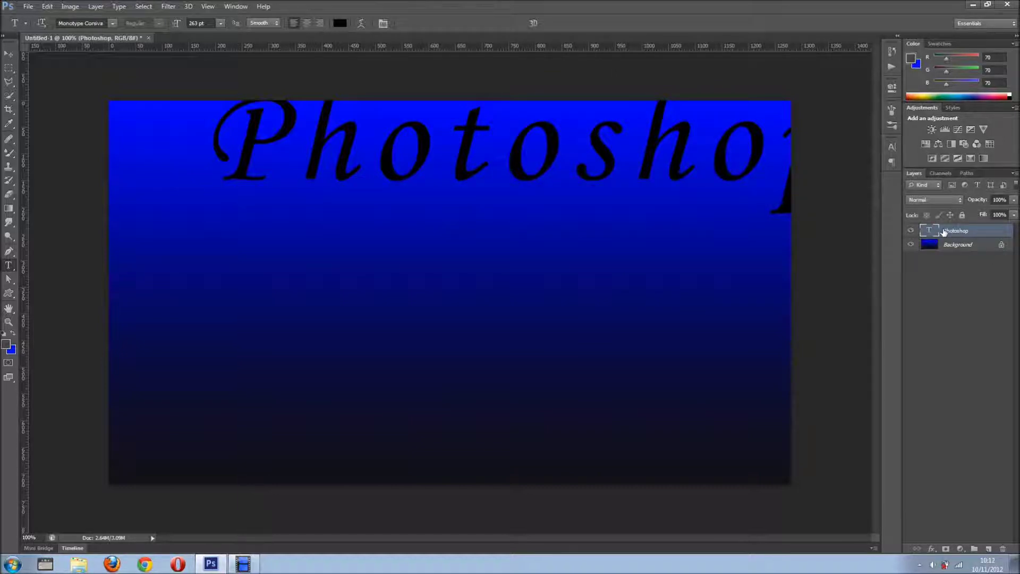
Centre the Photoshop text horizontally on the canvas and move it down slightly
key(ctrl+a)
click(8, 54)
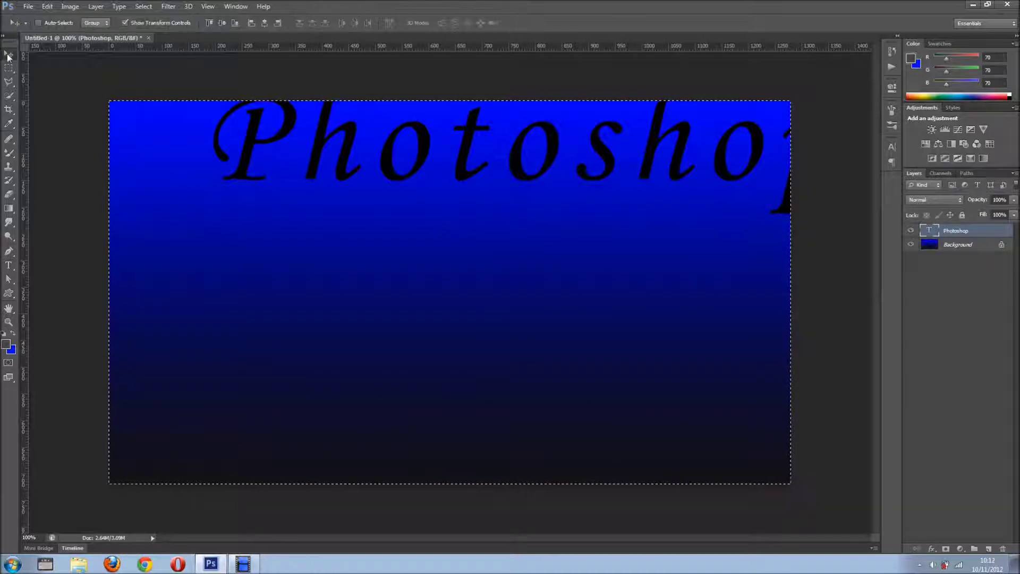
click(264, 24)
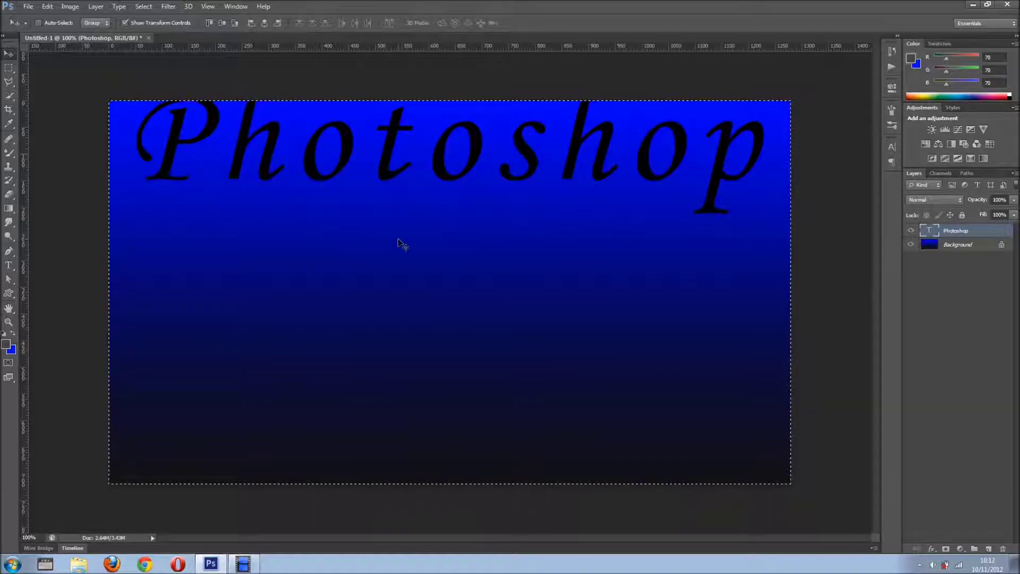
key(ctrl+d)
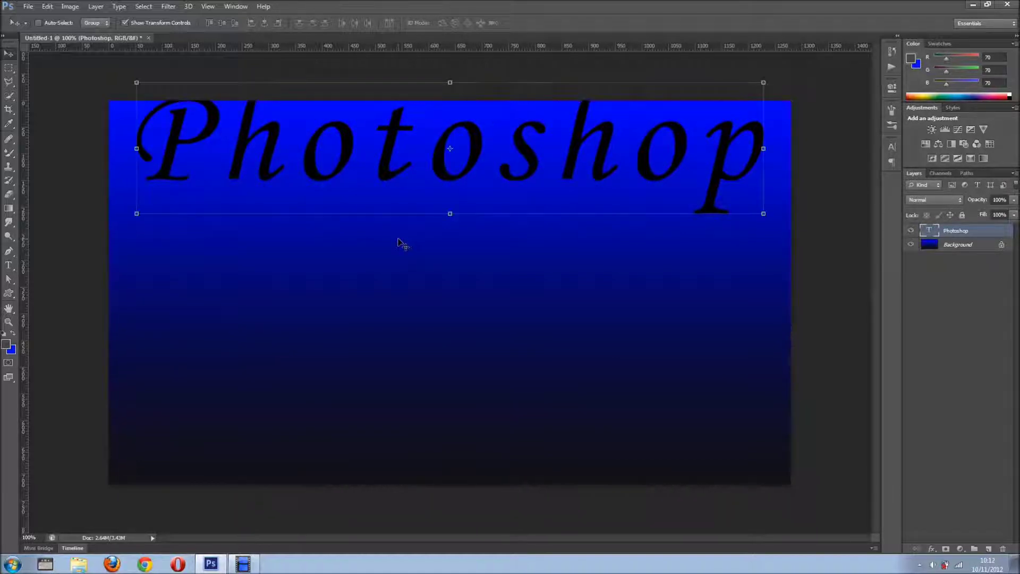
drag(402, 244, 398, 288)
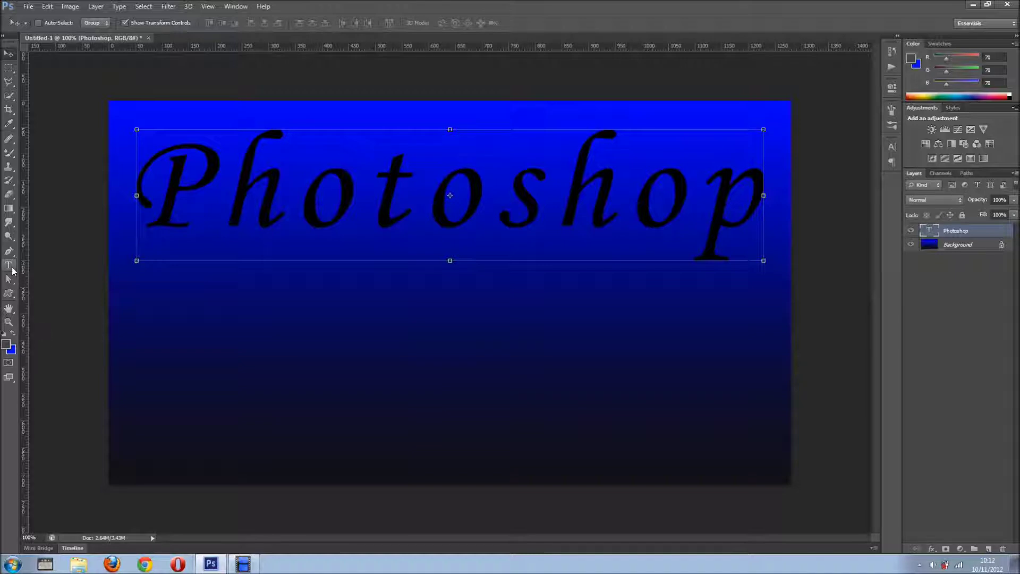
click(12, 269)
Type 'Tutorials' as a new text line below Photoshop
click(229, 358)
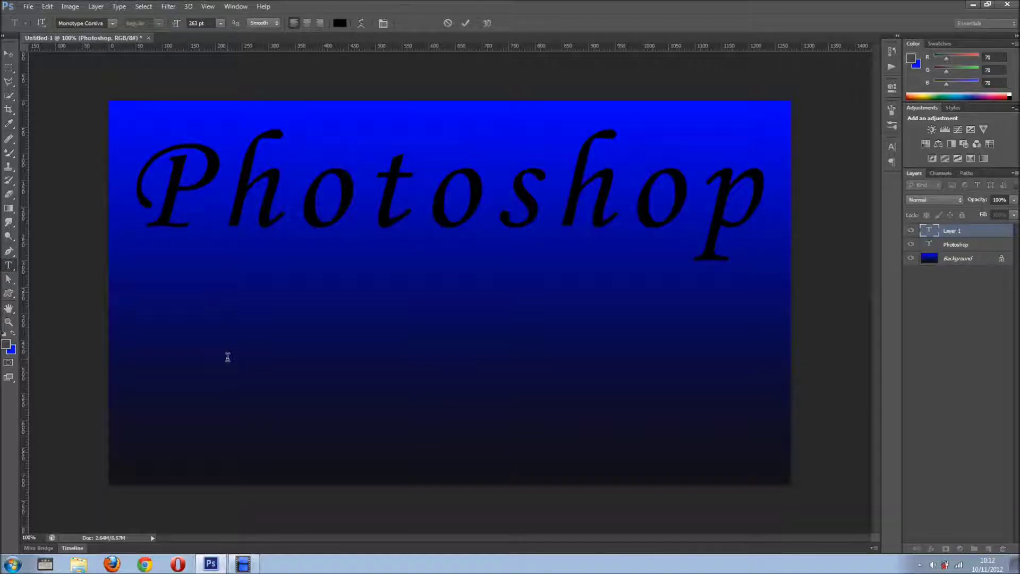
text(Tutt)
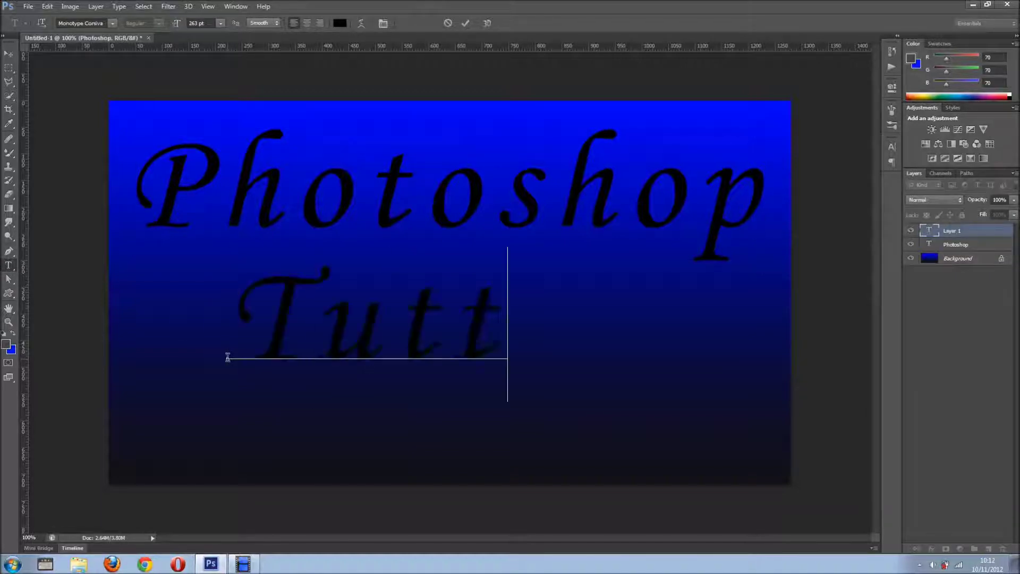
key(BackSpace)
text(orials)
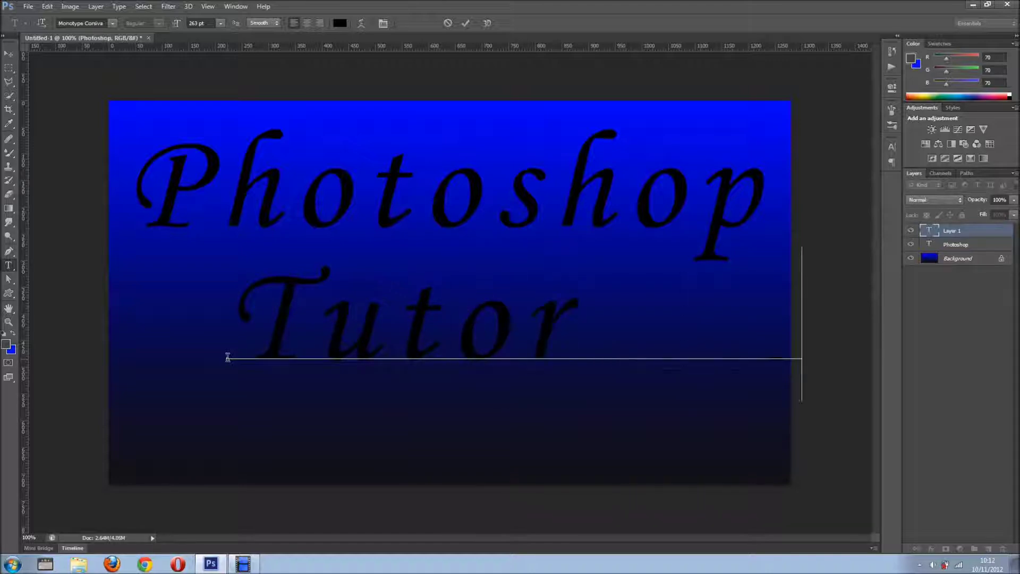
click(465, 23)
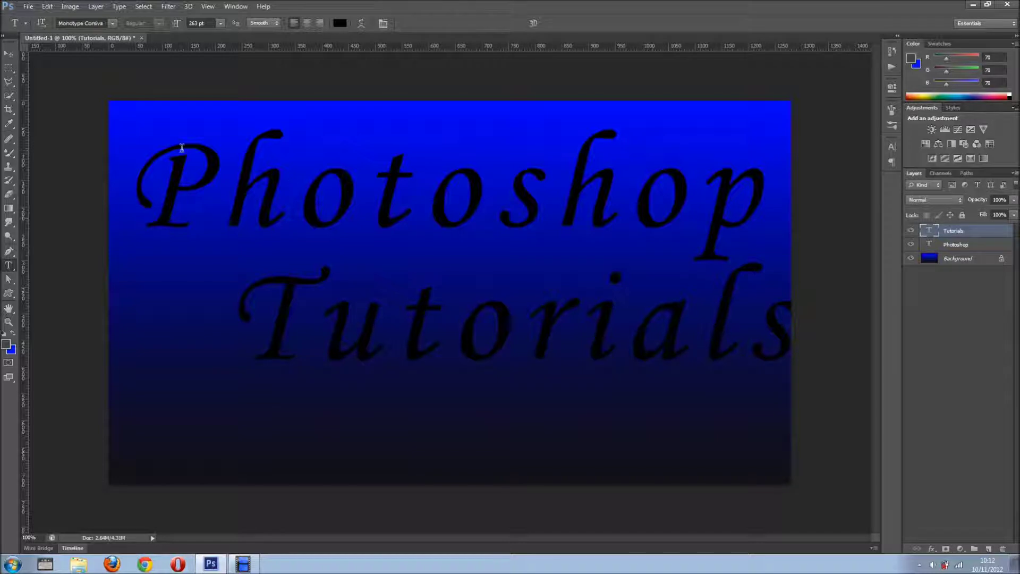
Centre the Tutorials text horizontally on the canvas and move it down slightly
click(8, 54)
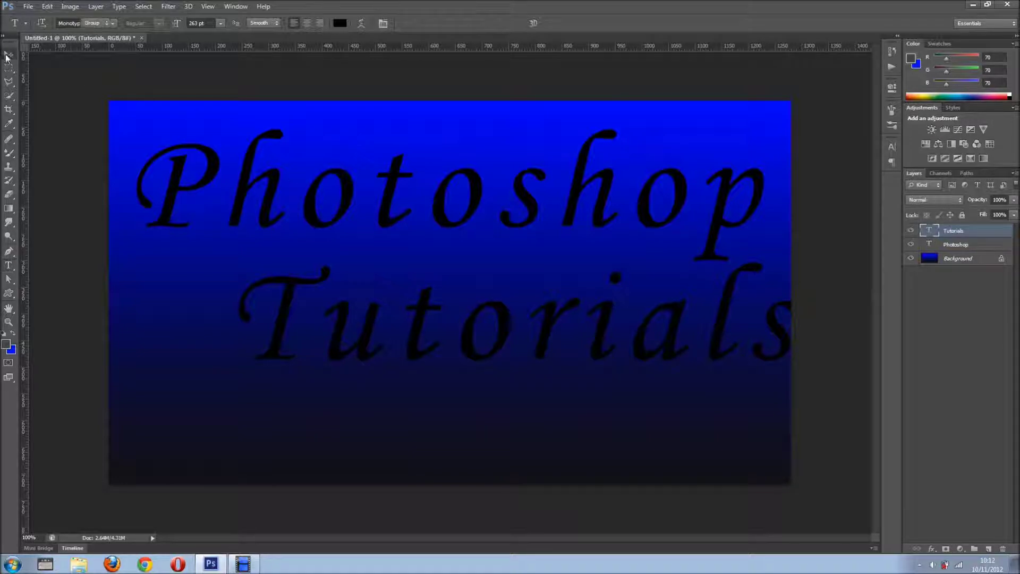
click(143, 7)
click(145, 16)
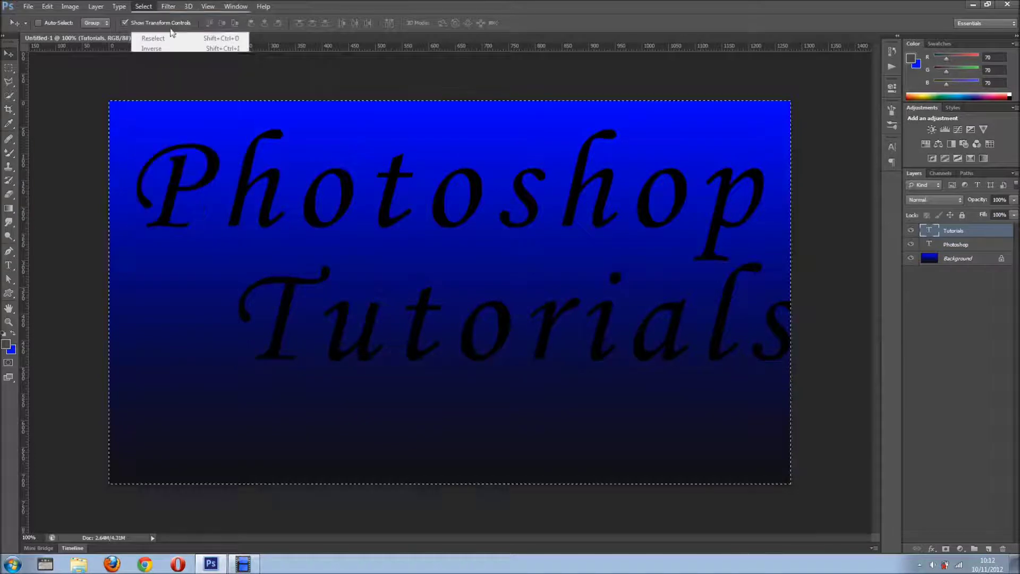
click(264, 24)
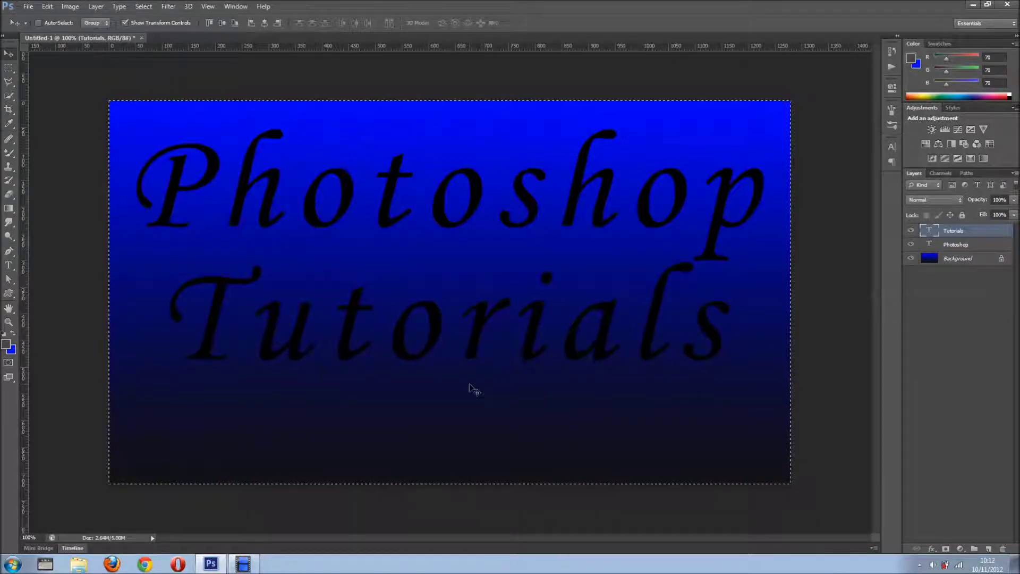
key(ctrl+d)
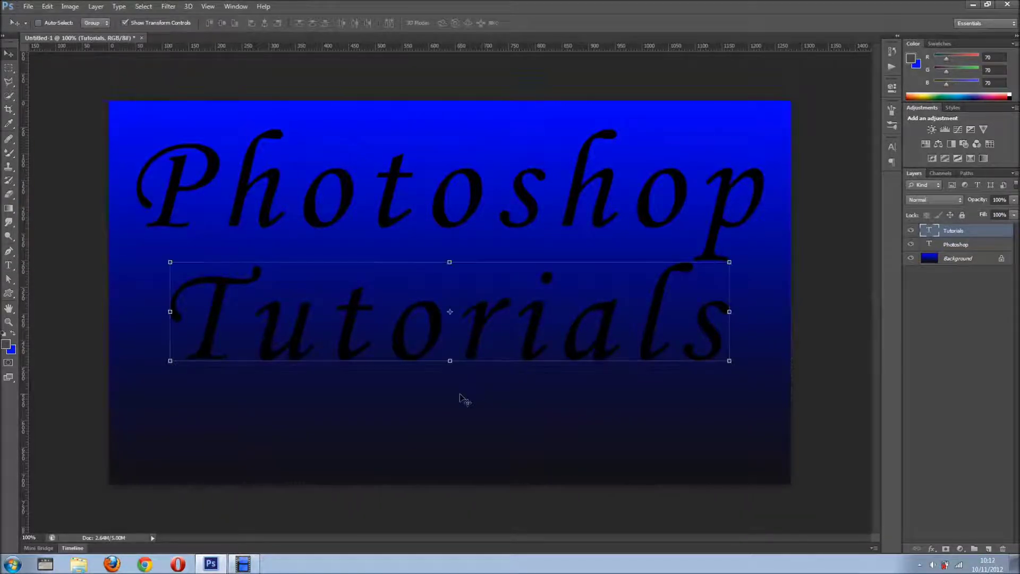
drag(459, 400, 457, 429)
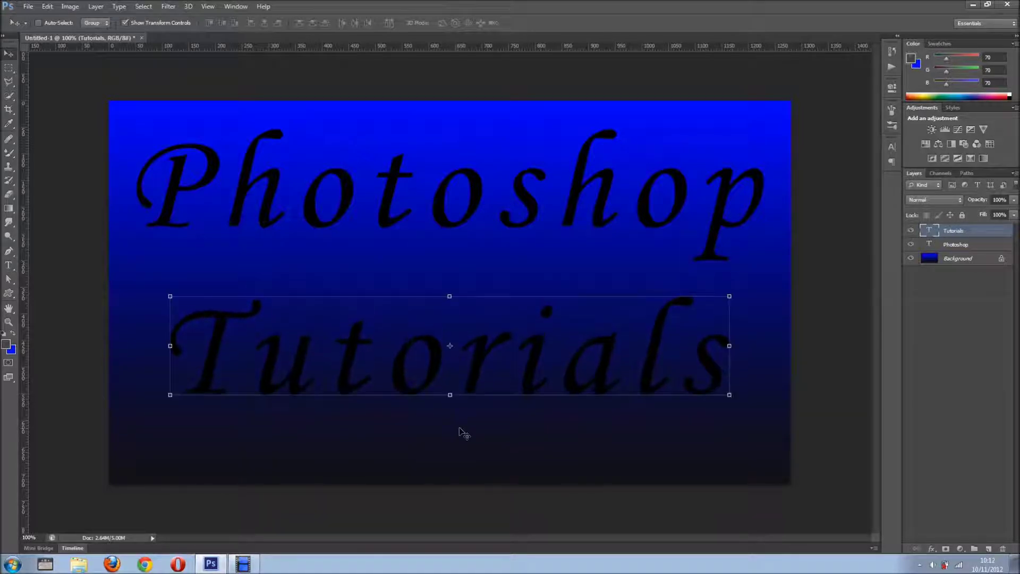
Move the Photoshop layer above Tutorials in the stack and bring up the layer effects list
click(966, 250)
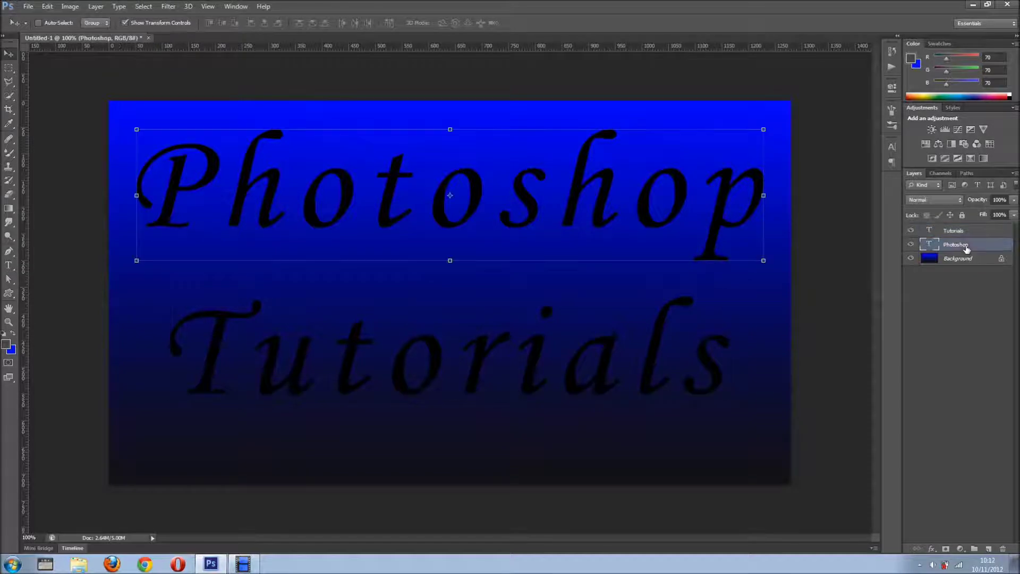
drag(986, 237, 986, 234)
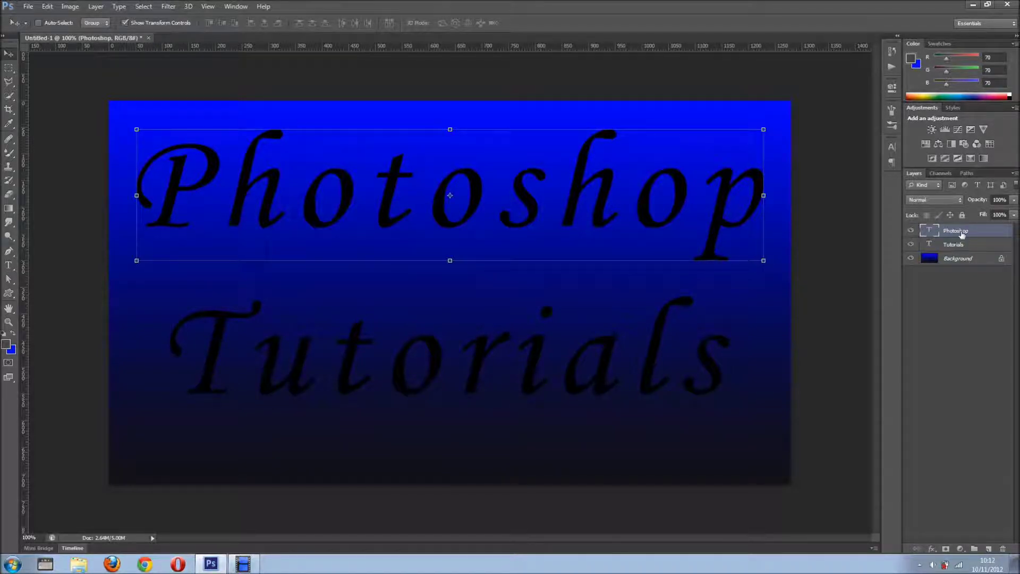
click(910, 230)
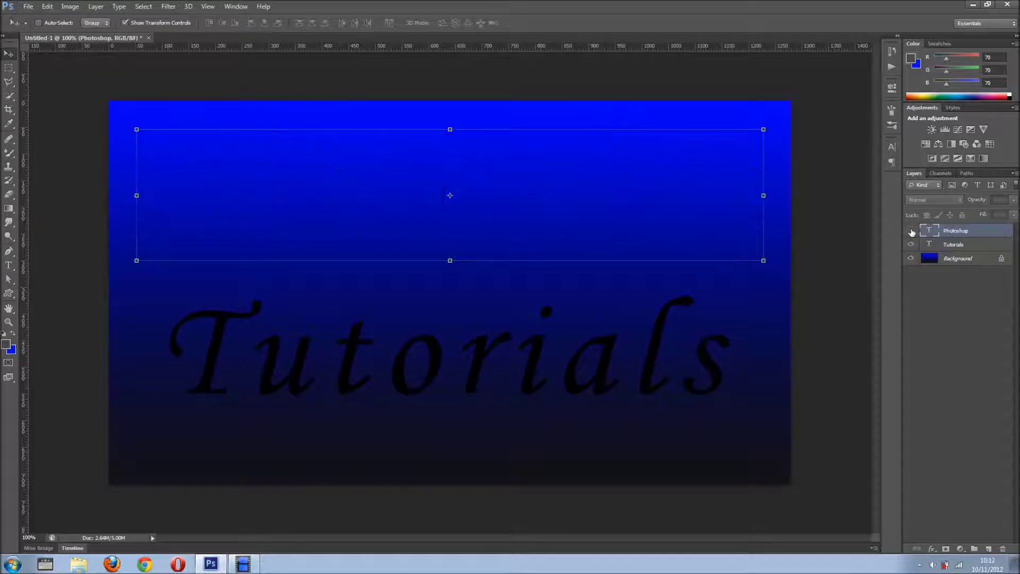
click(911, 230)
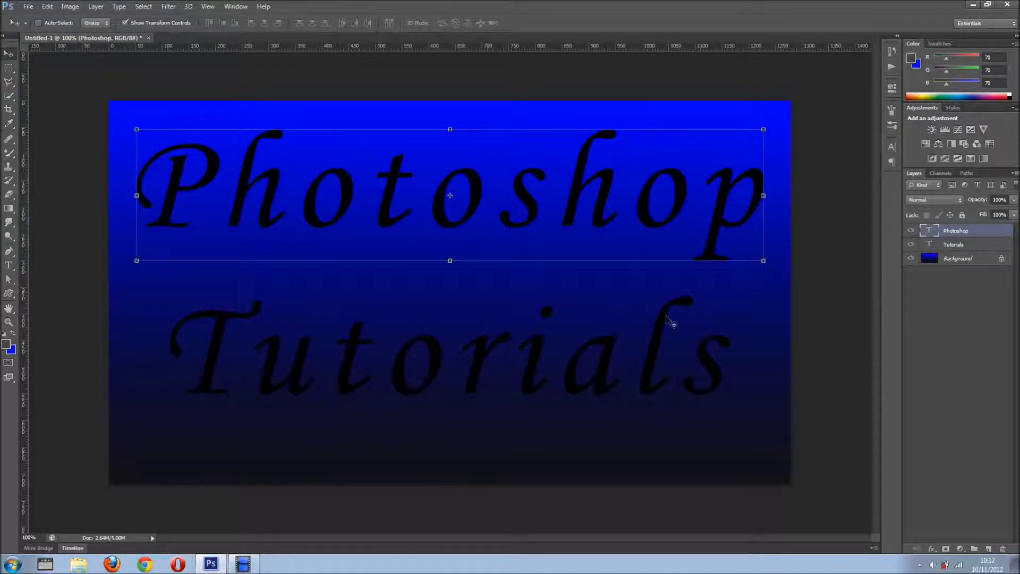
click(931, 548)
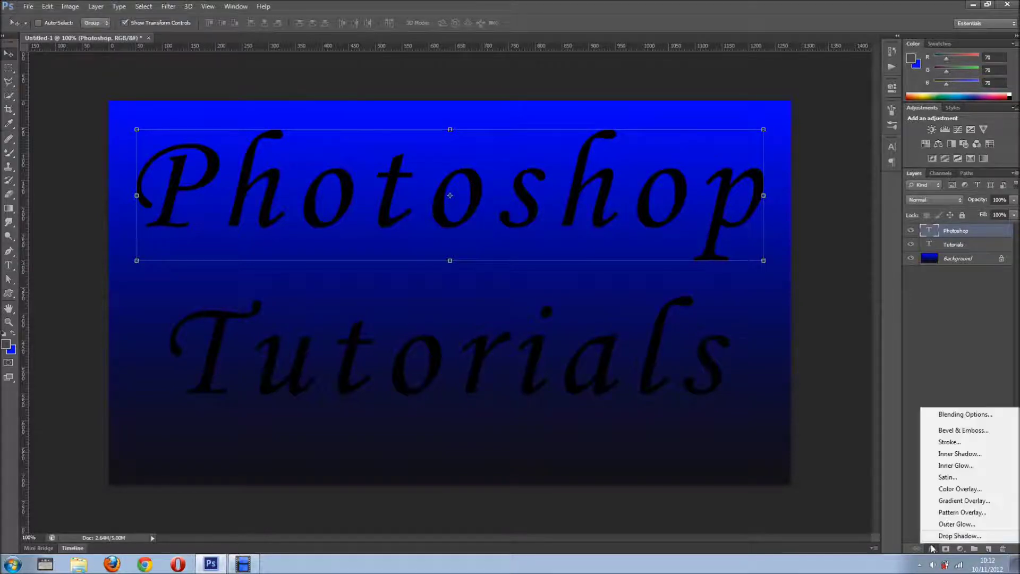
Add a Chisel Hard Bevel & Emboss to Photoshop with 551% depth and 51 px size
click(963, 431)
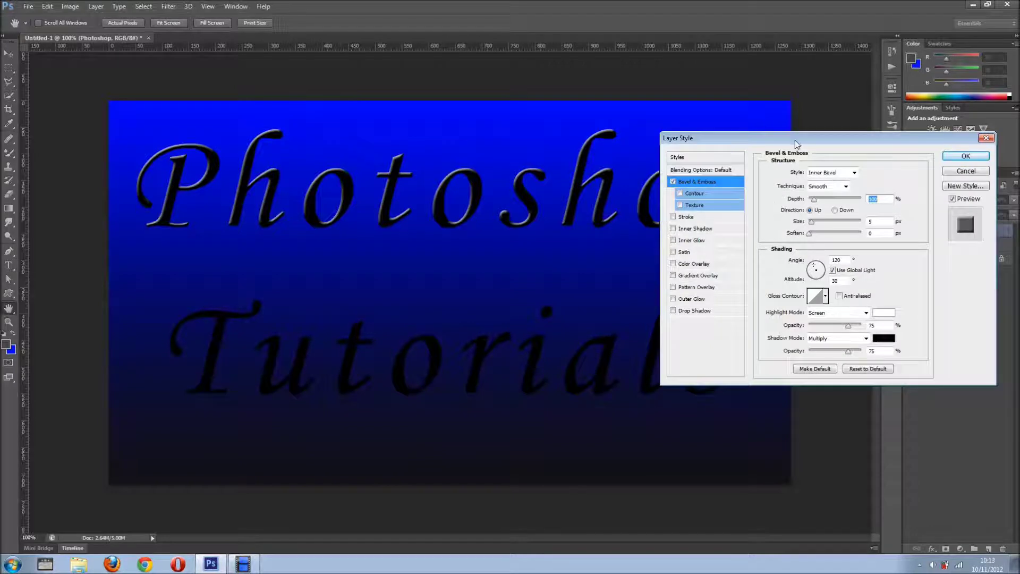
drag(795, 139, 785, 100)
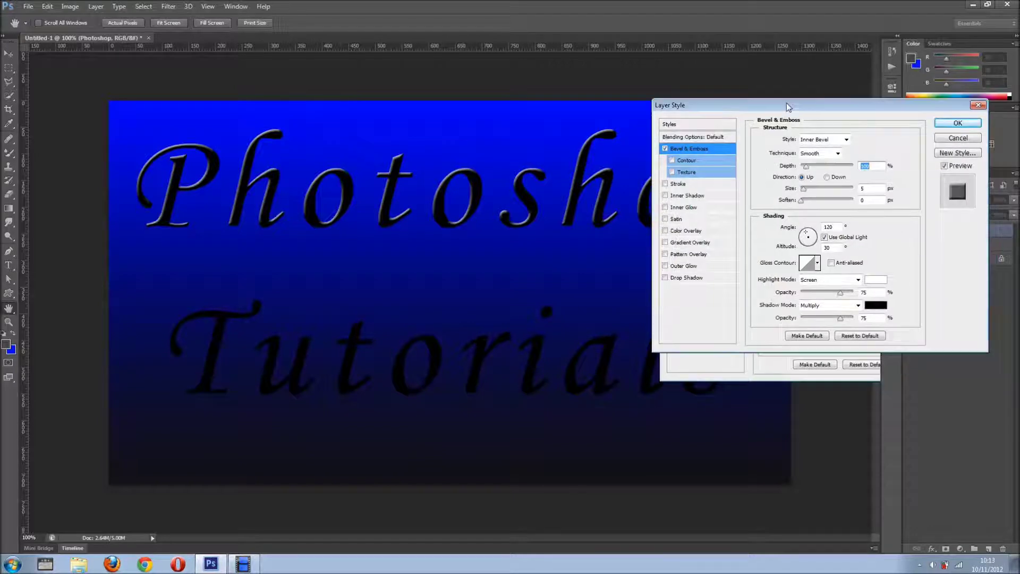
click(836, 148)
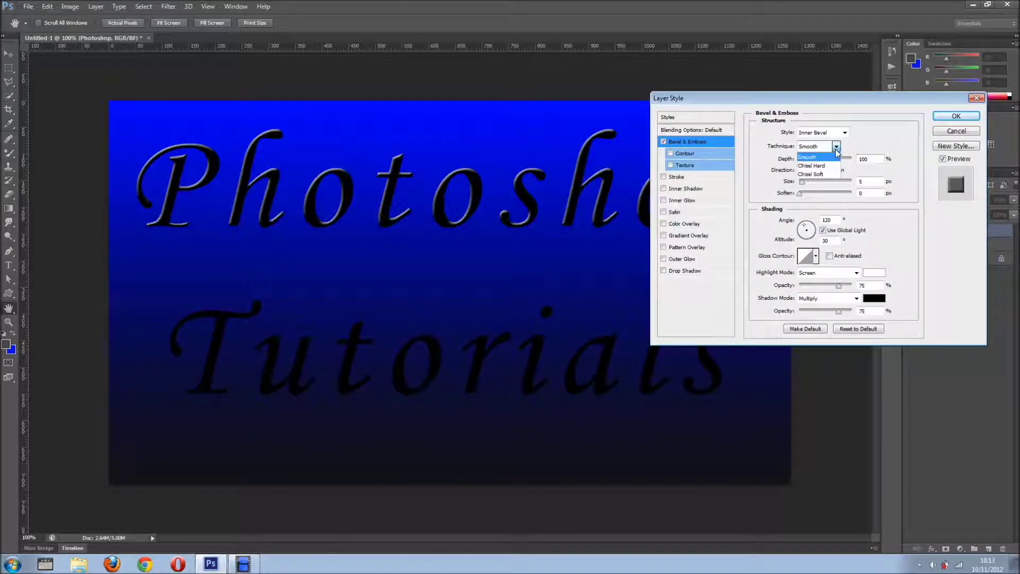
click(813, 166)
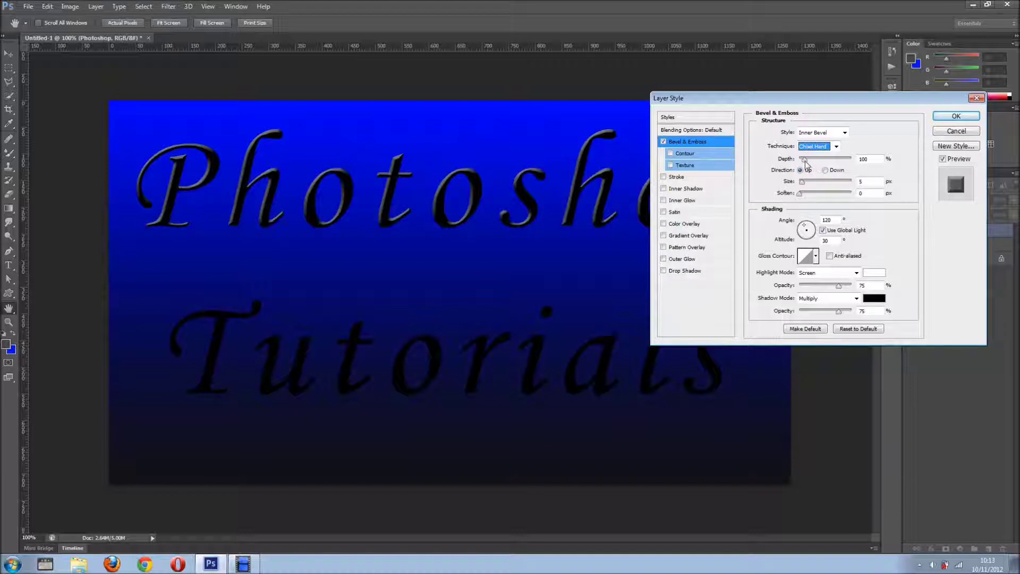
drag(805, 160, 799, 198)
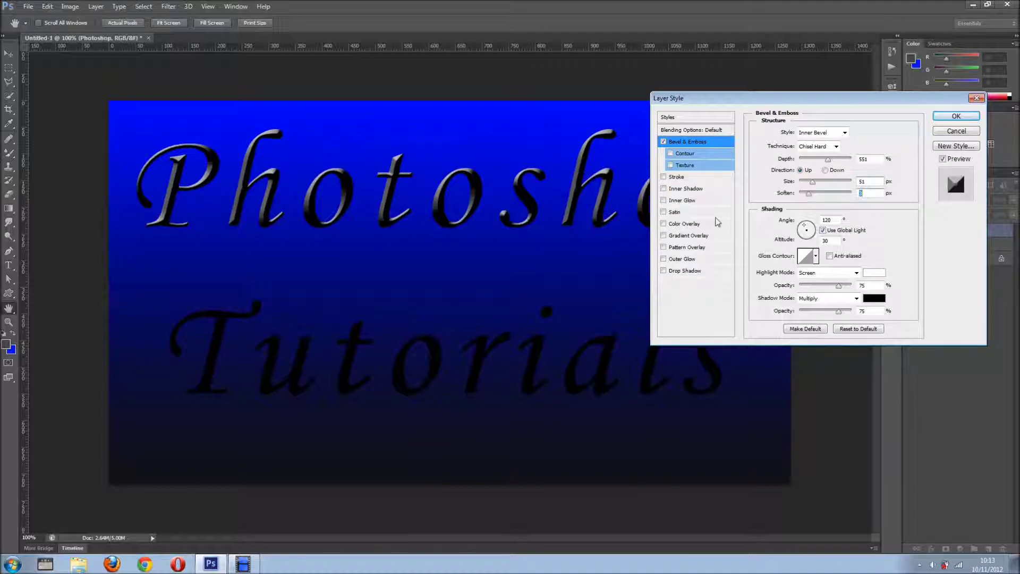
Add a stroke to the Photoshop text in light blue 5a5bf5
click(683, 177)
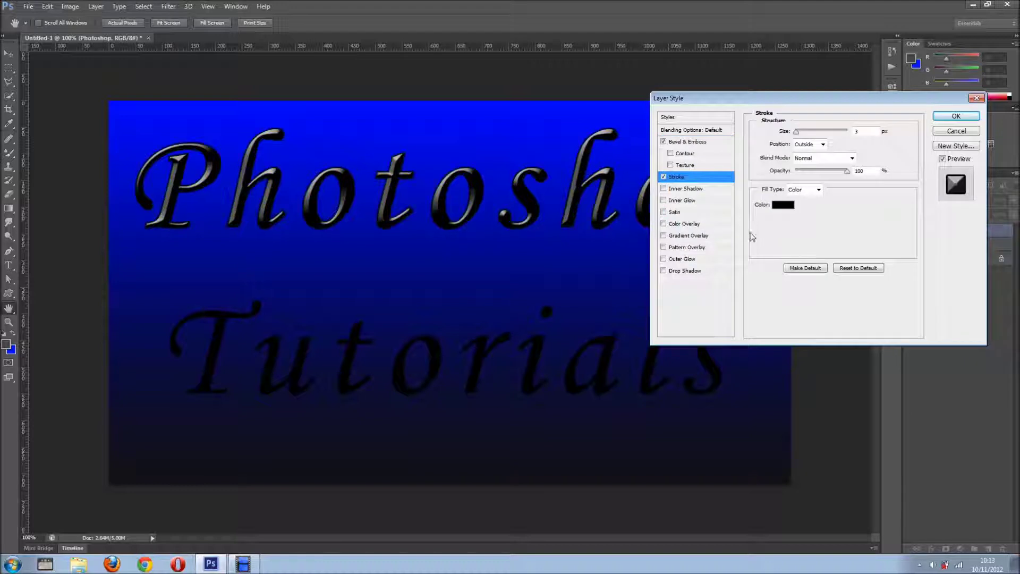
click(782, 205)
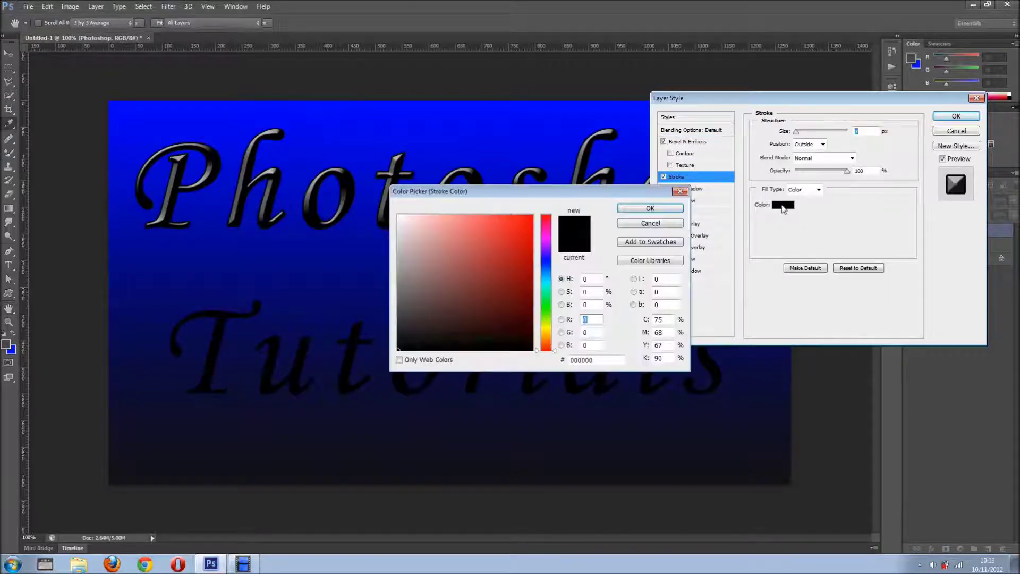
click(547, 259)
click(543, 125)
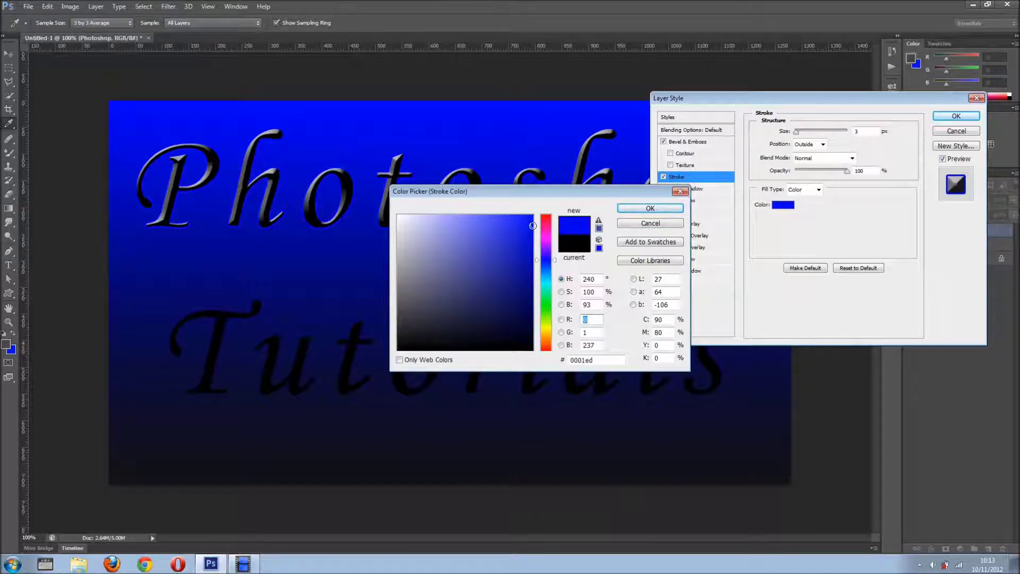
mouse_move(532, 225)
mouse_down()
mouse_move(533, 264)
mouse_move(483, 220)
mouse_up()
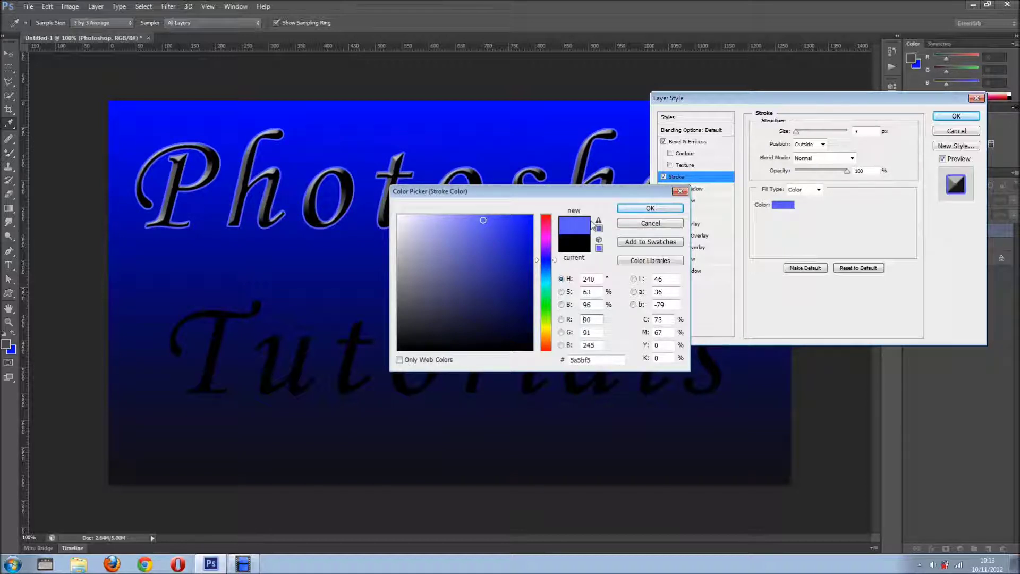
click(650, 208)
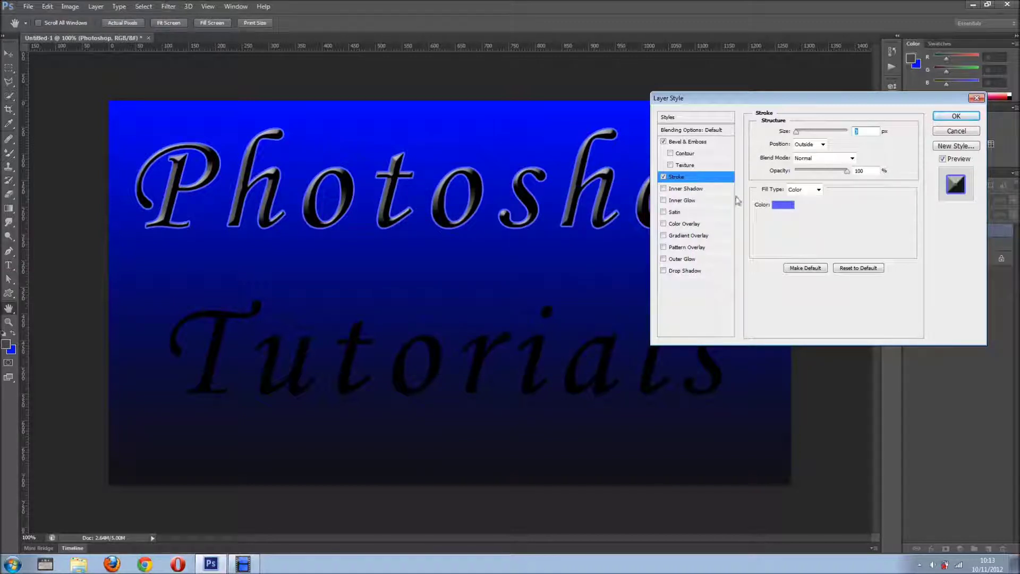
click(690, 271)
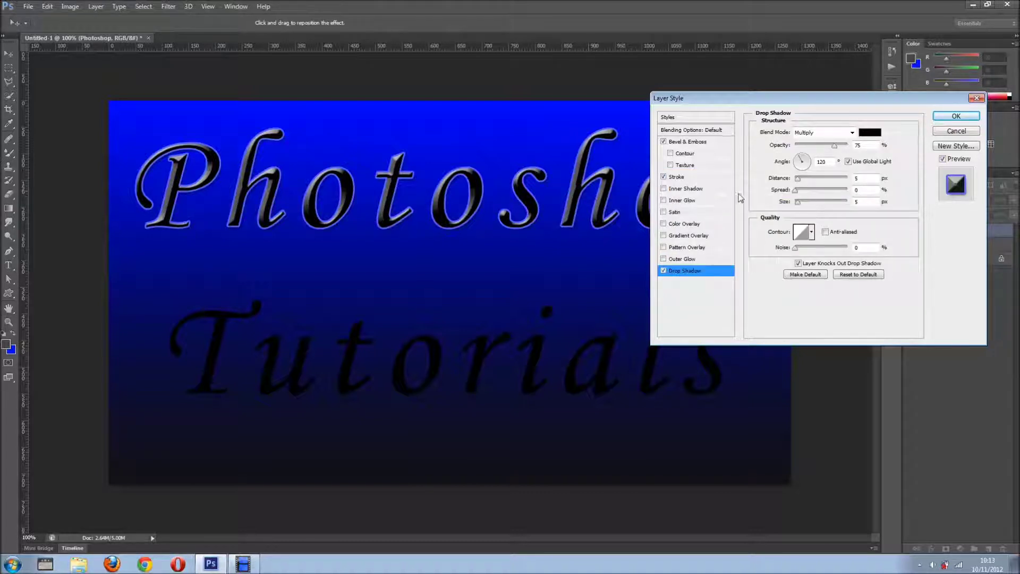
Increase the drop shadow distance slightly and apply the Bevel, Stroke and Drop Shadow style
drag(796, 183, 804, 183)
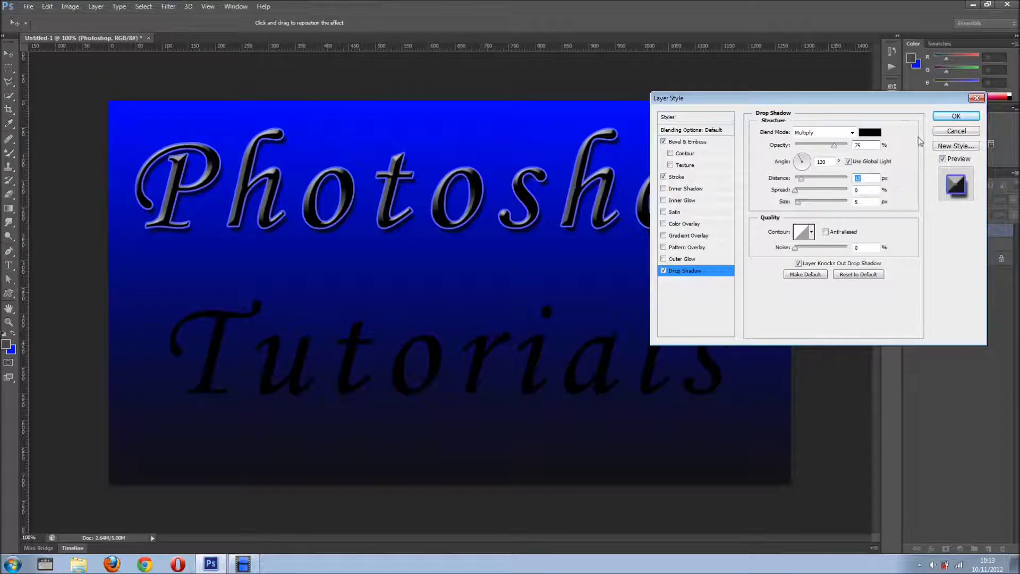
click(955, 116)
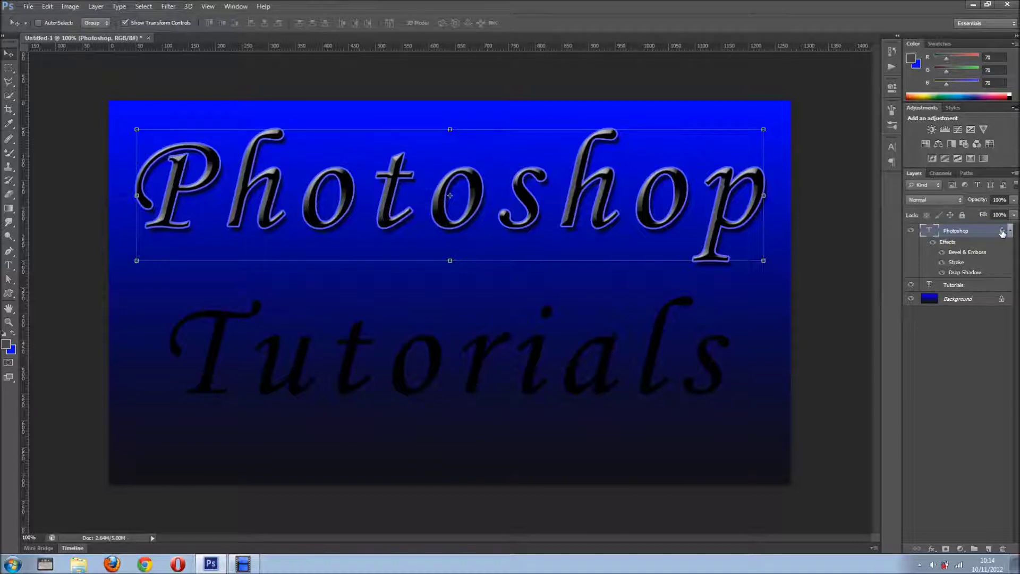
Alt-drag the Photoshop layer's effects onto the Tutorials layer and collapse both effects lists
drag(1002, 232, 1003, 284)
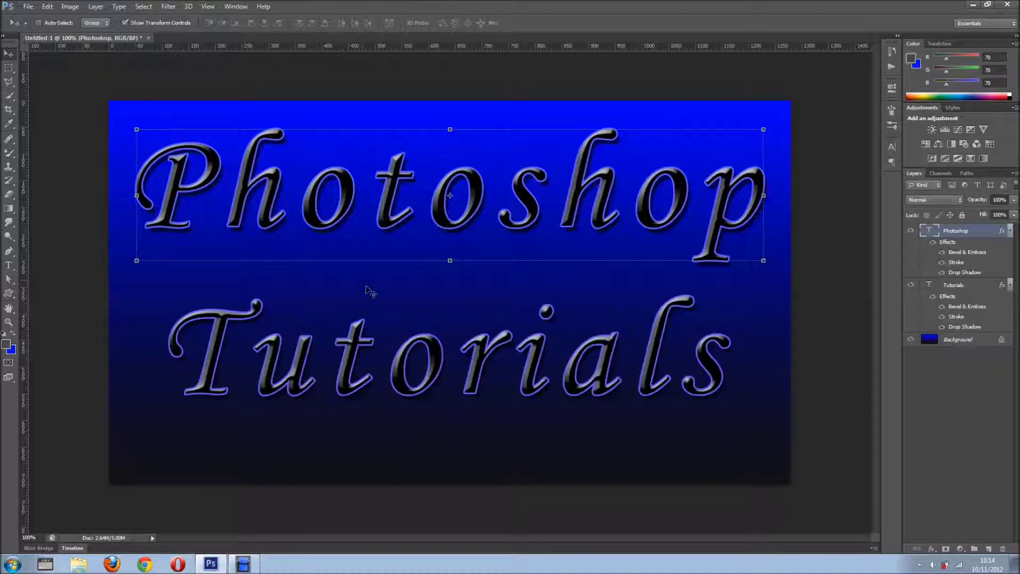
click(1010, 285)
click(1010, 230)
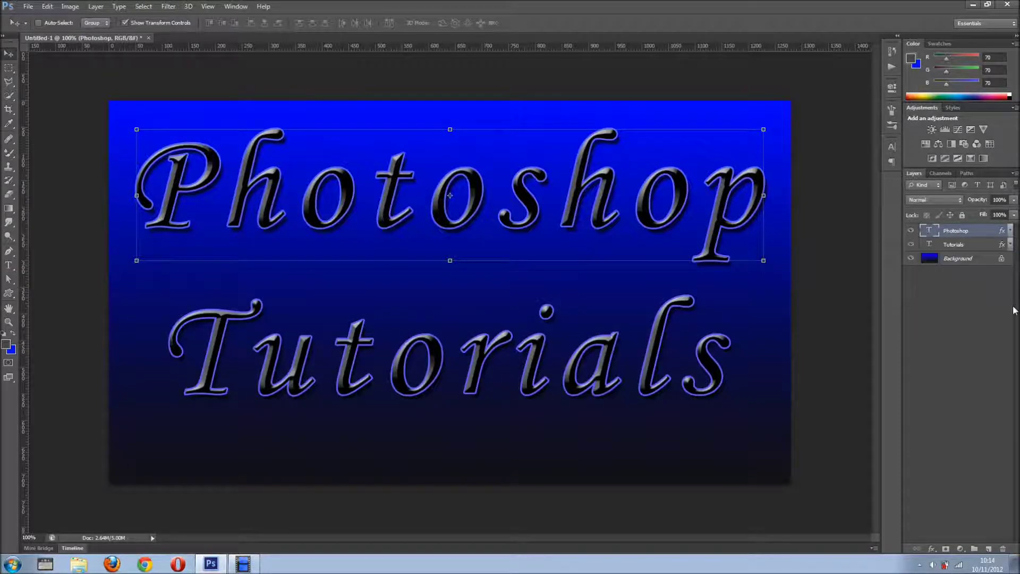
click(1010, 245)
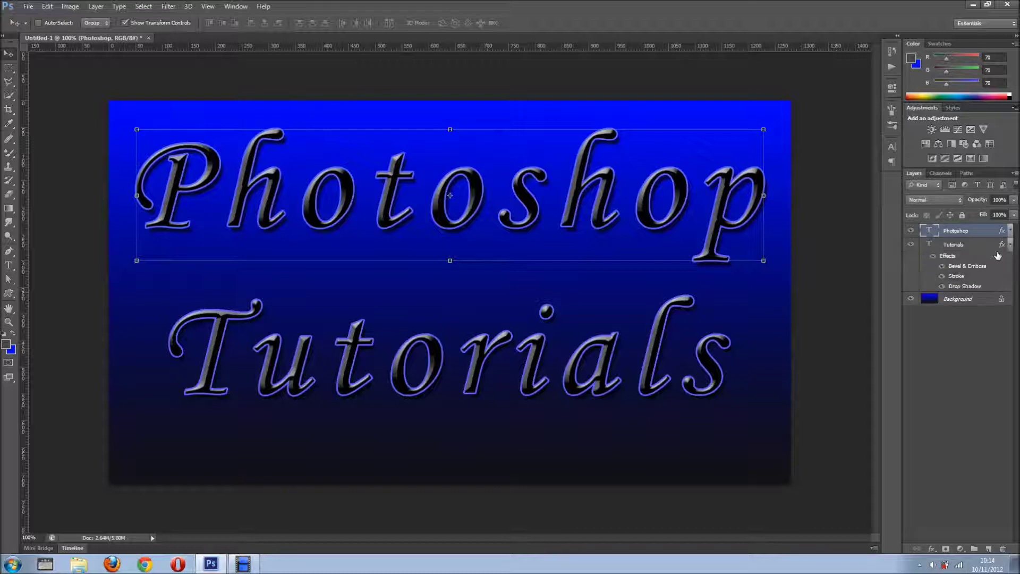
click(1011, 244)
click(1011, 244)
click(1011, 245)
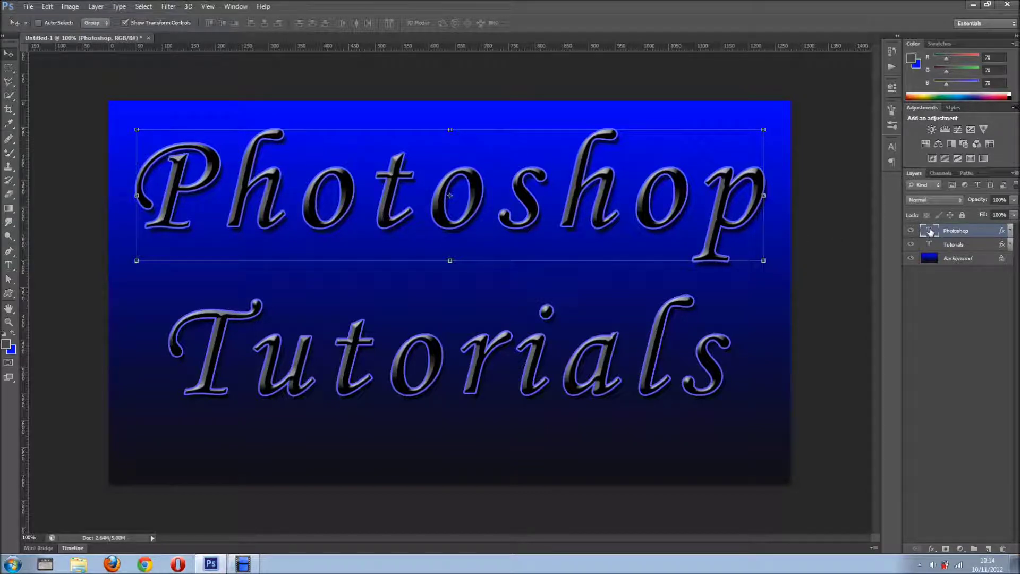
Load the Photoshop letter selection, try expanding it by 10 pixels, then undo
drag(929, 232, 932, 235)
ctrl+click(930, 233)
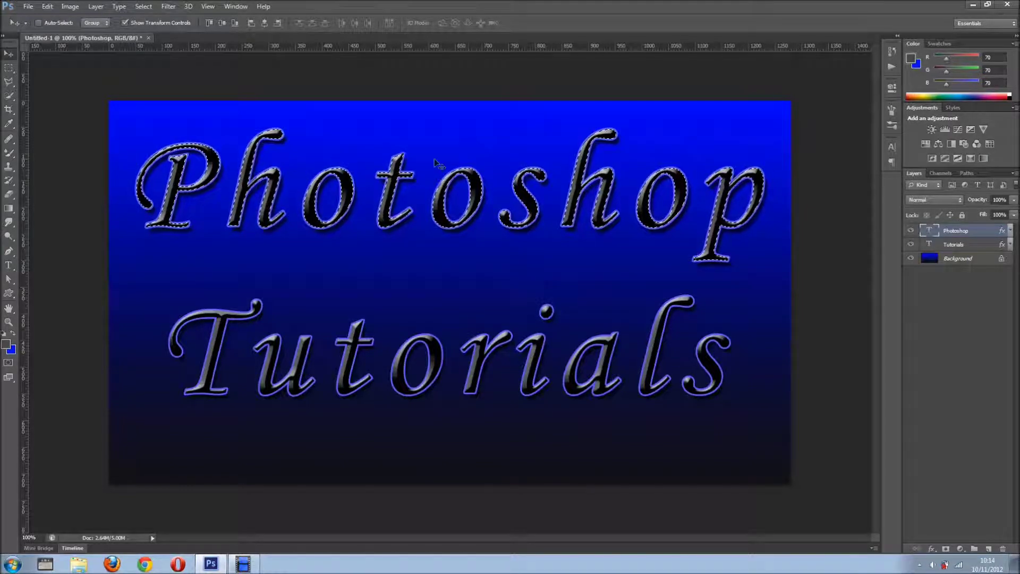
scroll(534, 186, up, 3)
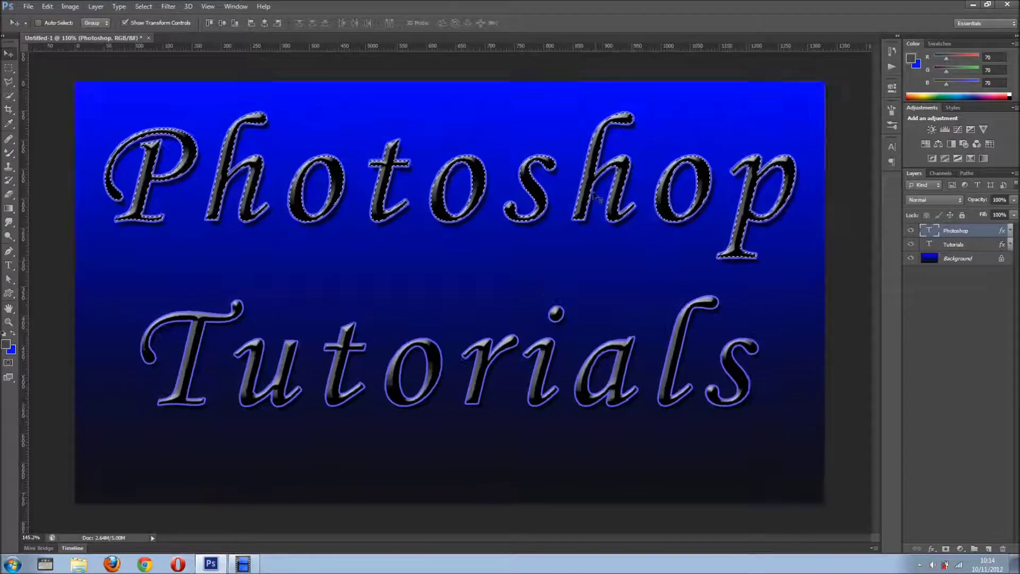
scroll(534, 186, up, 3)
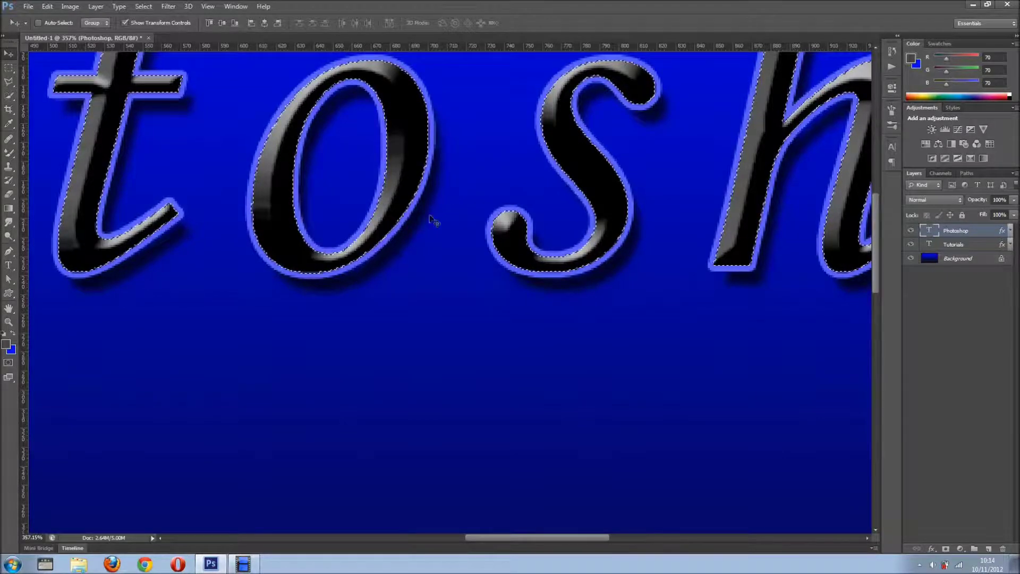
click(147, 9)
mouse_move(191, 125)
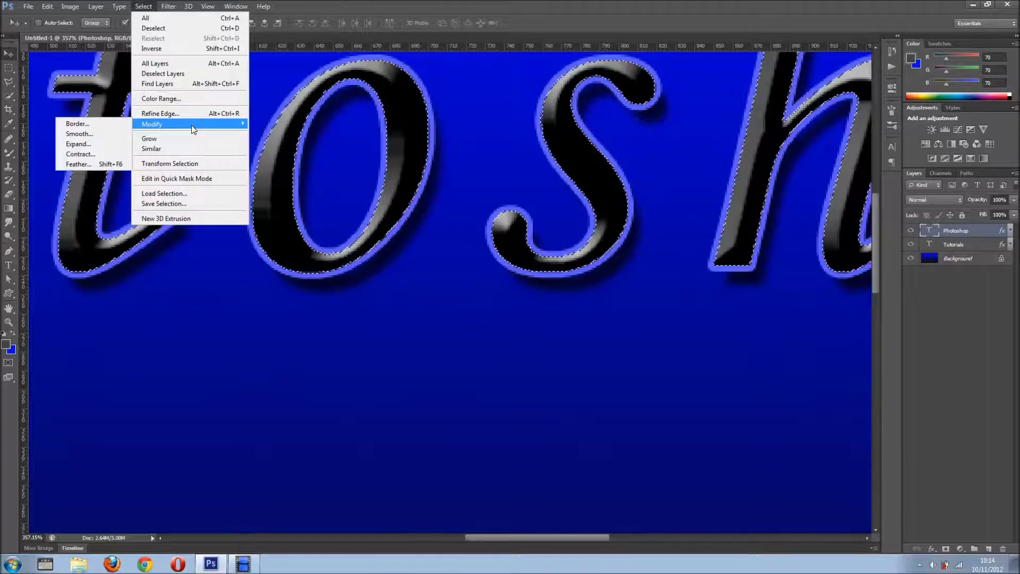
click(79, 144)
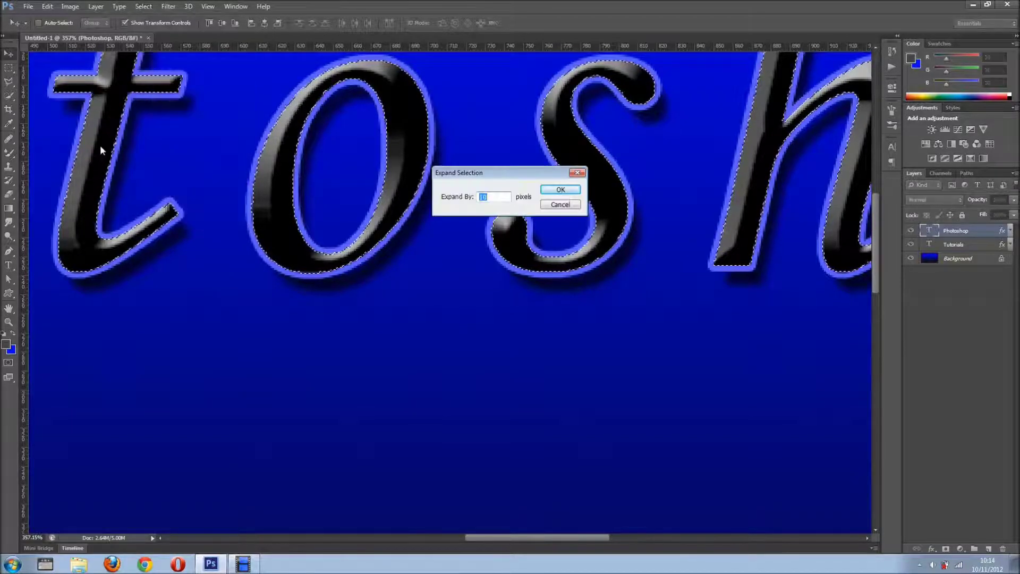
text(10)
click(560, 190)
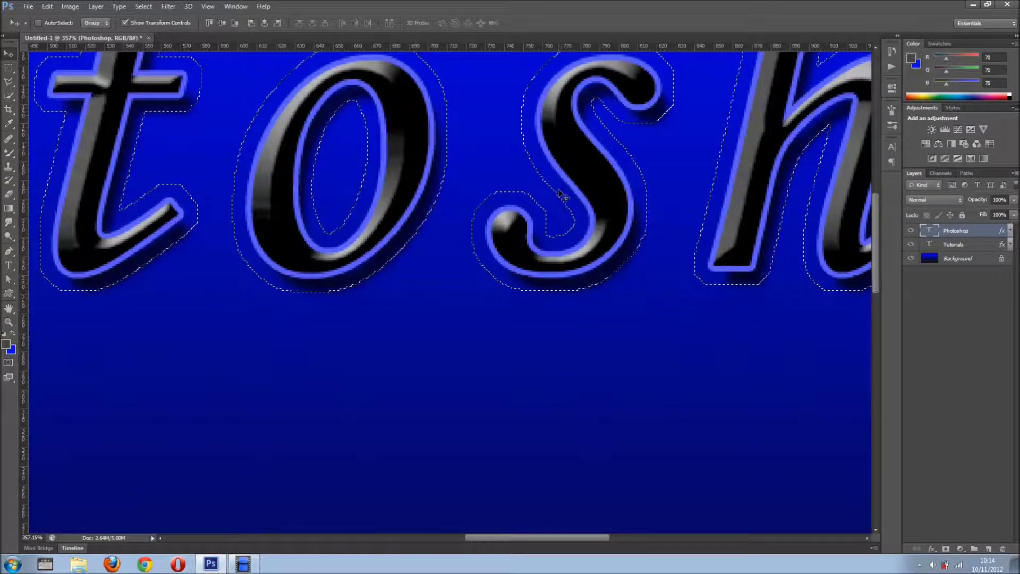
scroll(560, 194, down, 3)
scroll(511, 190, down, 5)
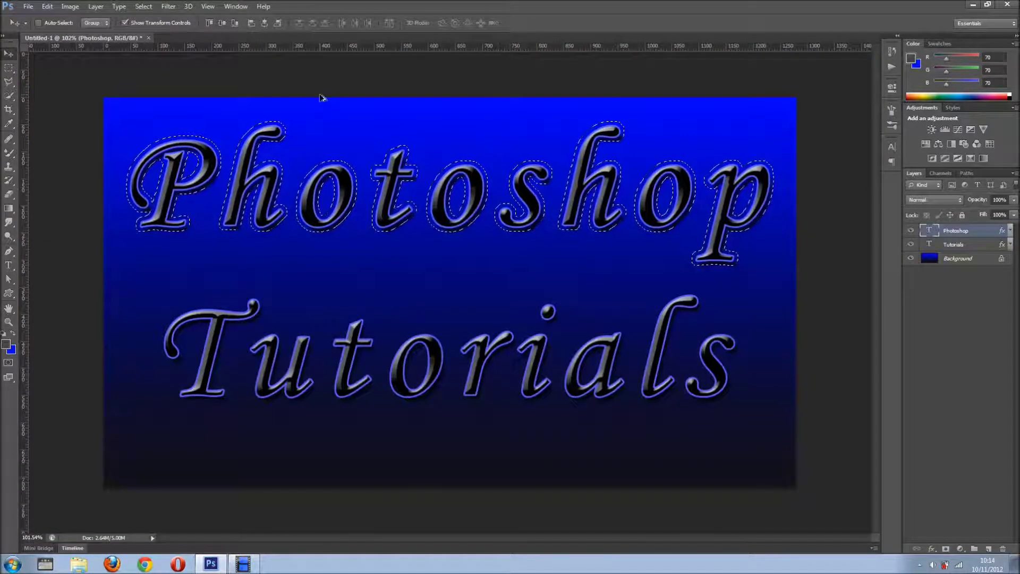
key(ctrl+z)
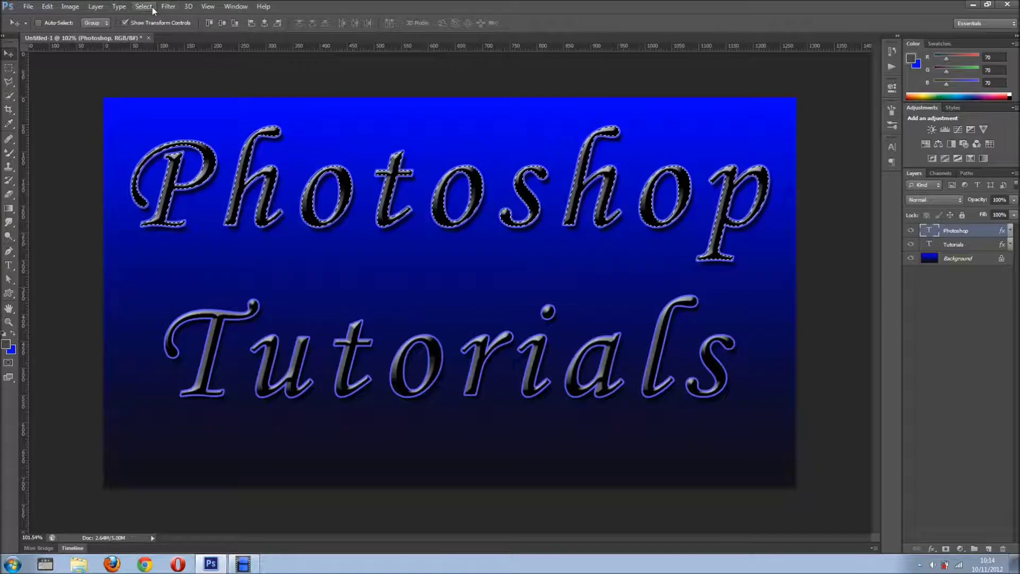
Expand the Photoshop letter selection by 15 pixels instead
click(144, 7)
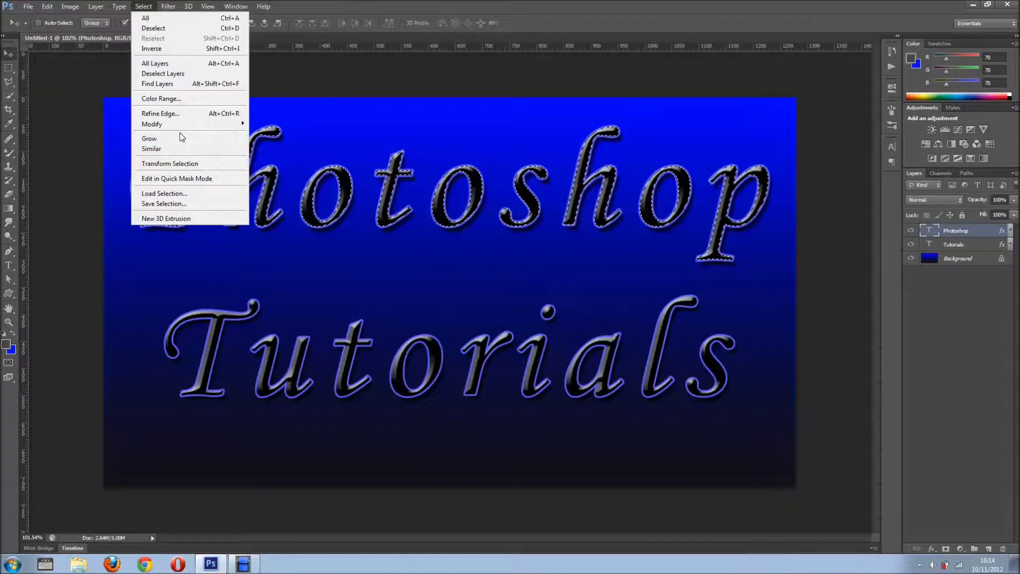
mouse_move(176, 123)
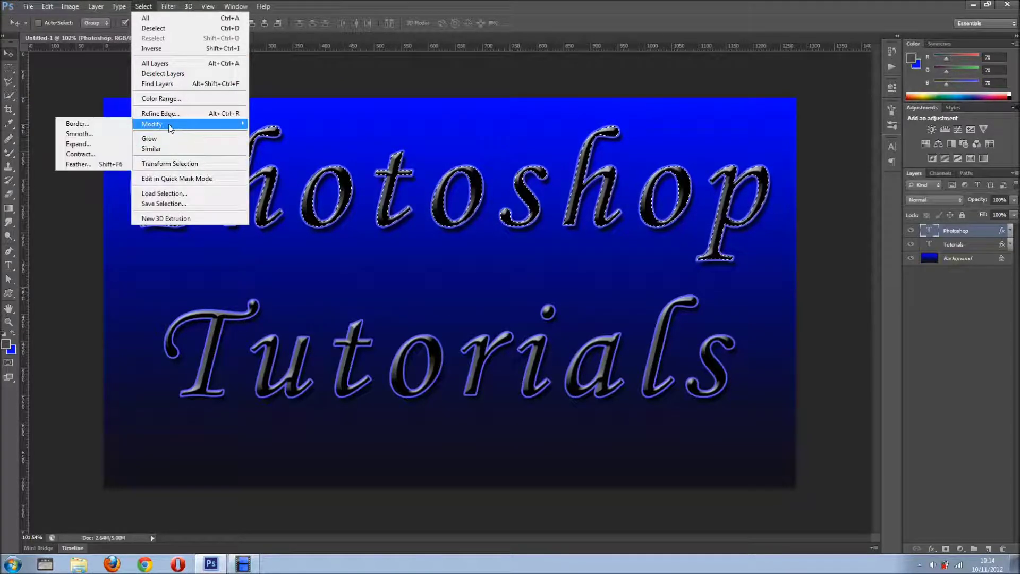
click(103, 145)
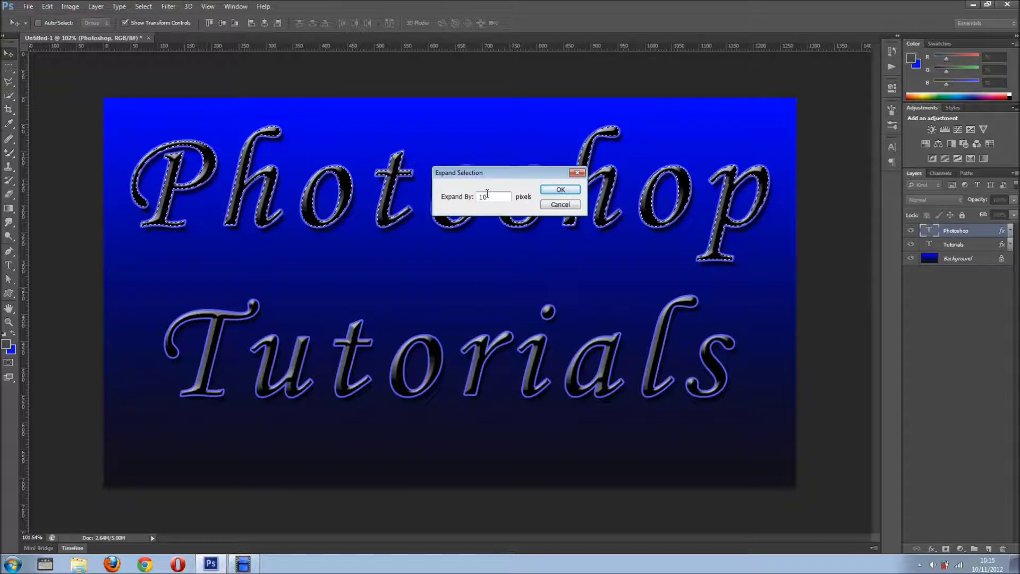
key(BackSpace)
text(5)
click(558, 190)
scroll(487, 198, up, 5)
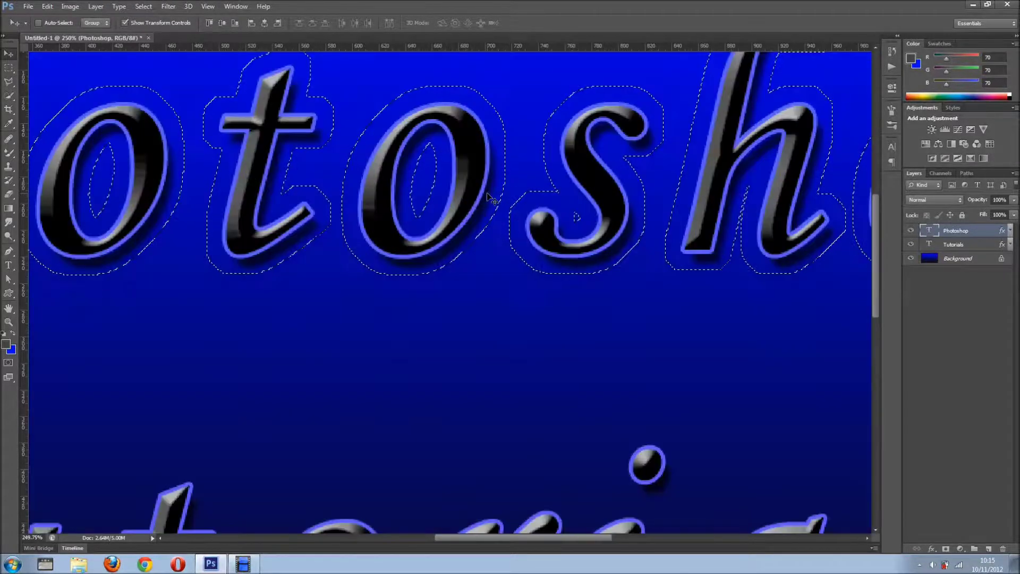
scroll(412, 244, down, 2)
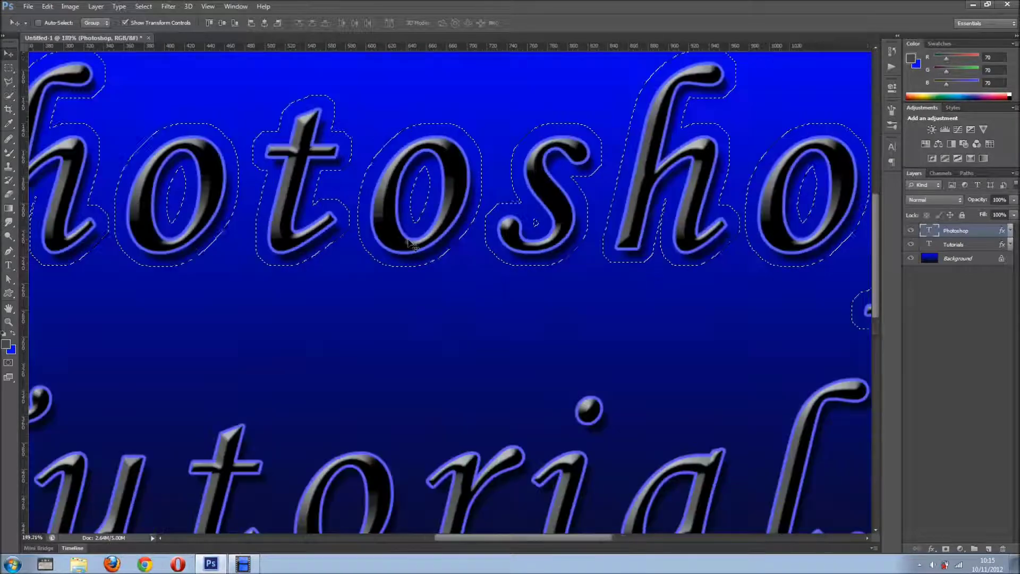
scroll(411, 245, down, 3)
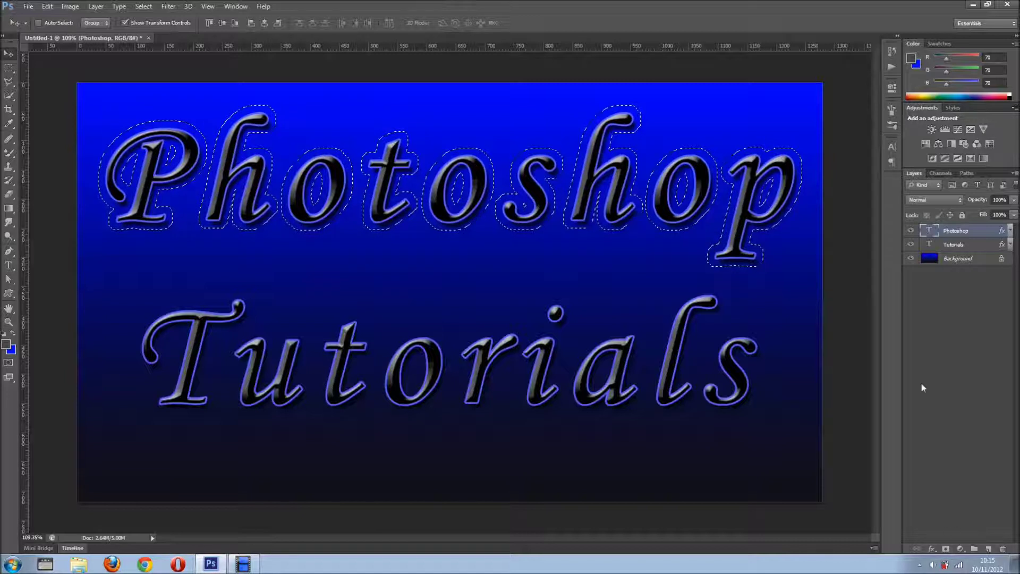
Add a layer mask to the Photoshop layer from the expanded selection and preview the mask
click(947, 549)
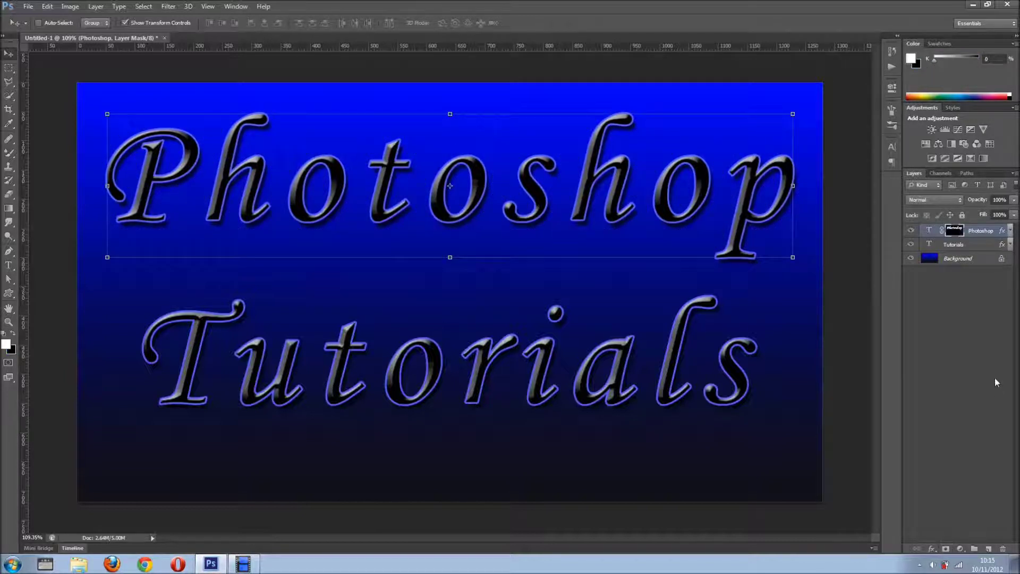
alt+click(955, 230)
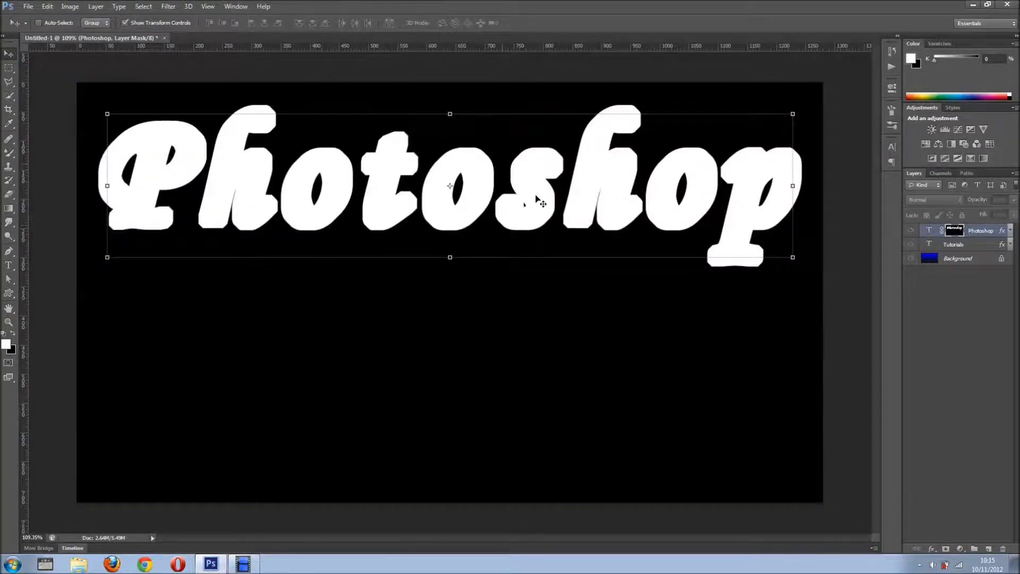
alt+click(951, 229)
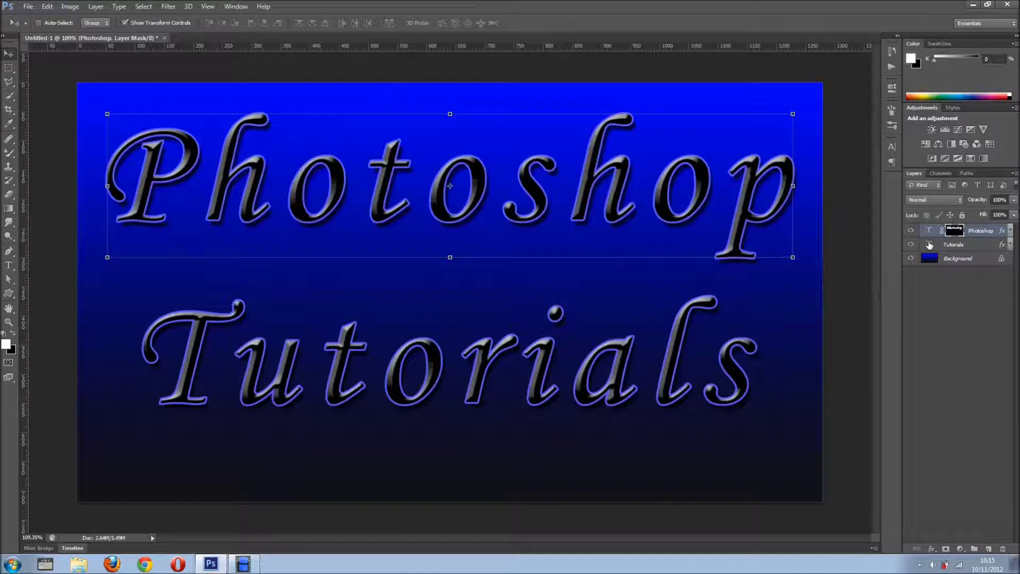
click(929, 245)
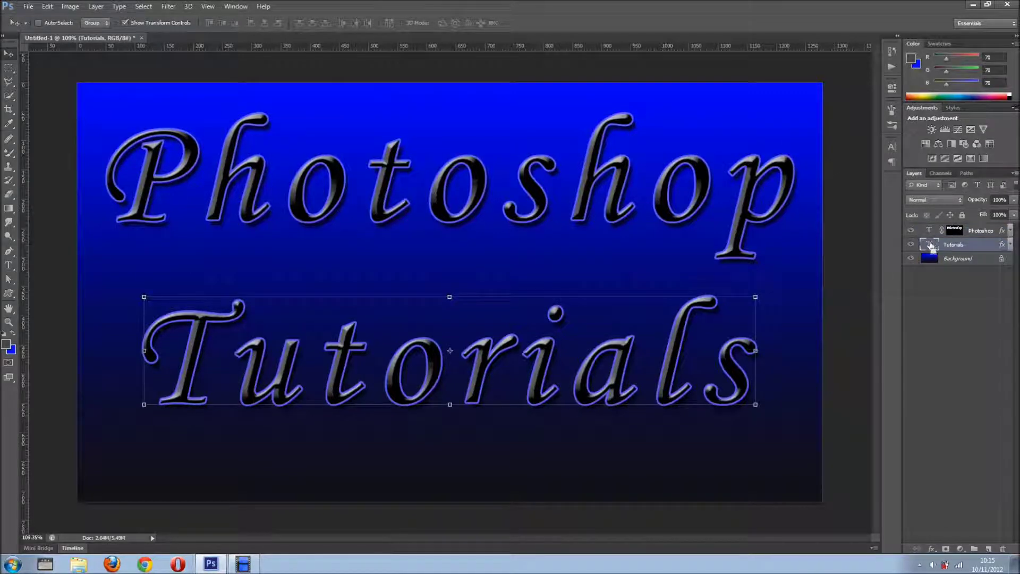
Select the Tutorials letters, expand by 15 pixels, and add a layer mask from it
ctrl+click(931, 245)
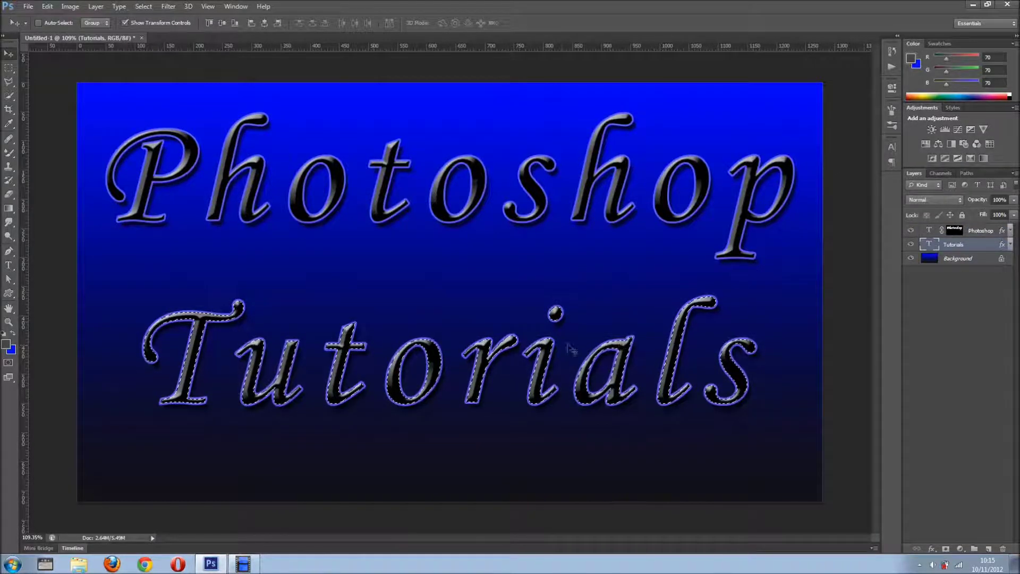
click(143, 7)
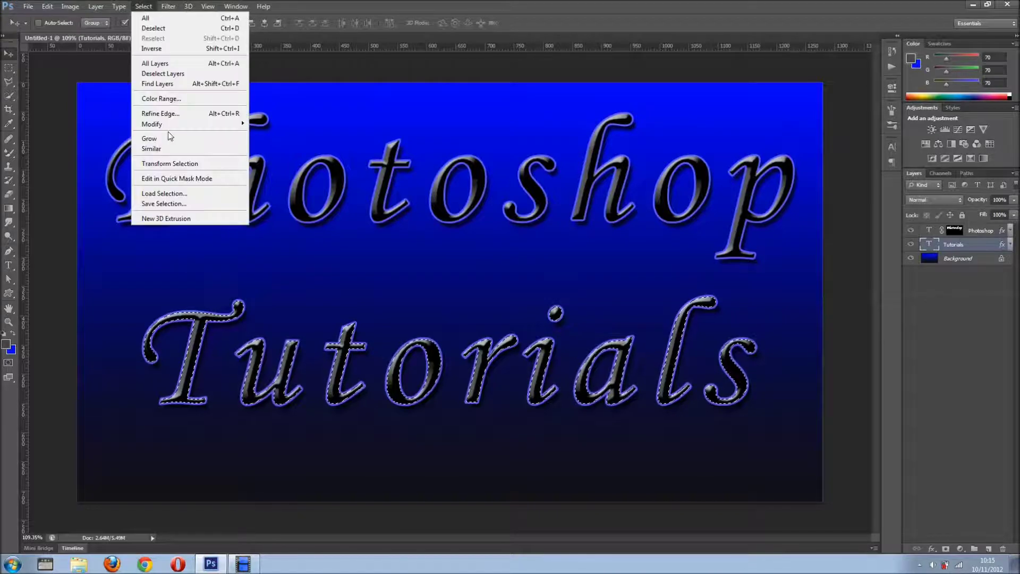
mouse_move(168, 125)
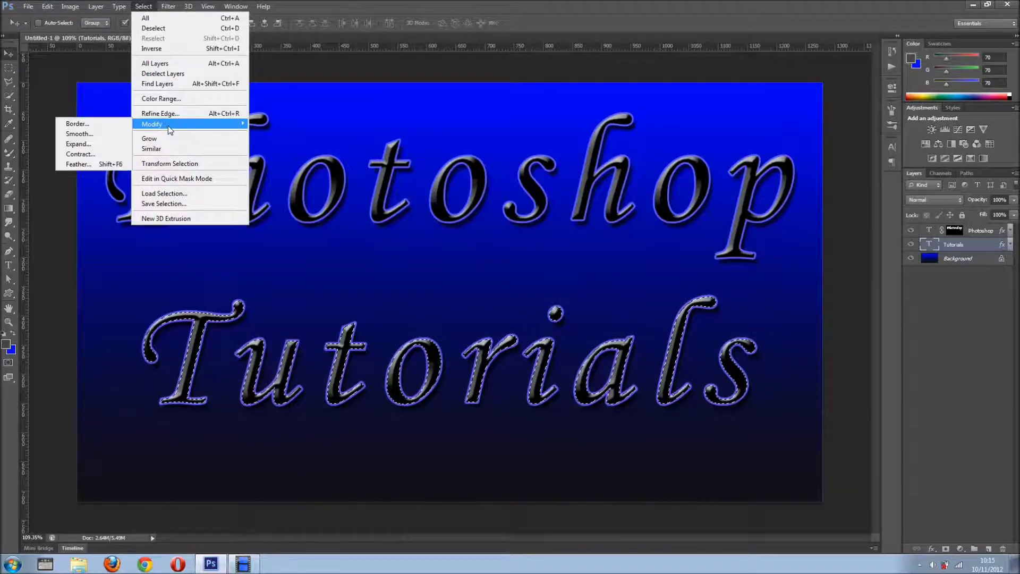
click(109, 144)
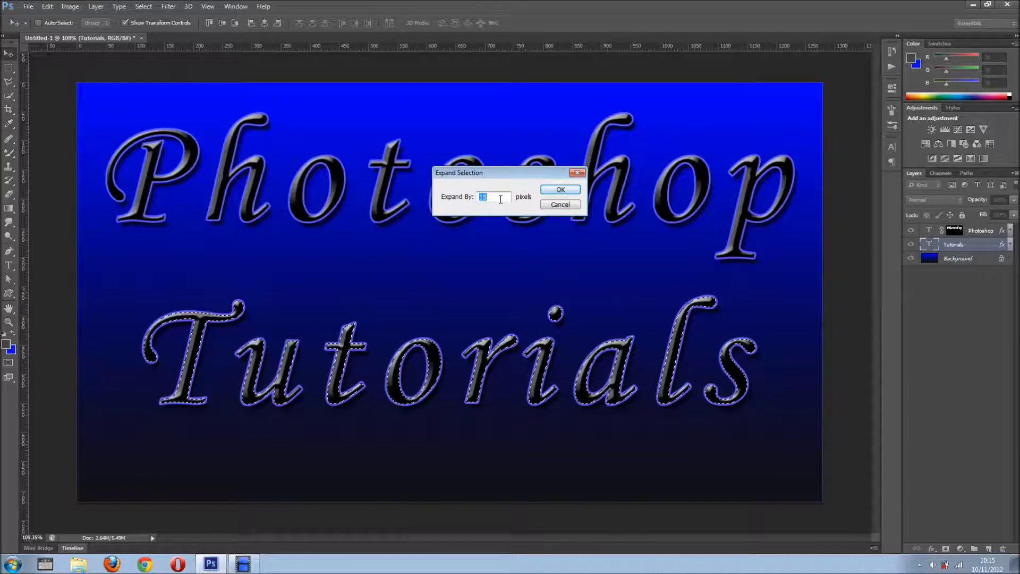
click(558, 191)
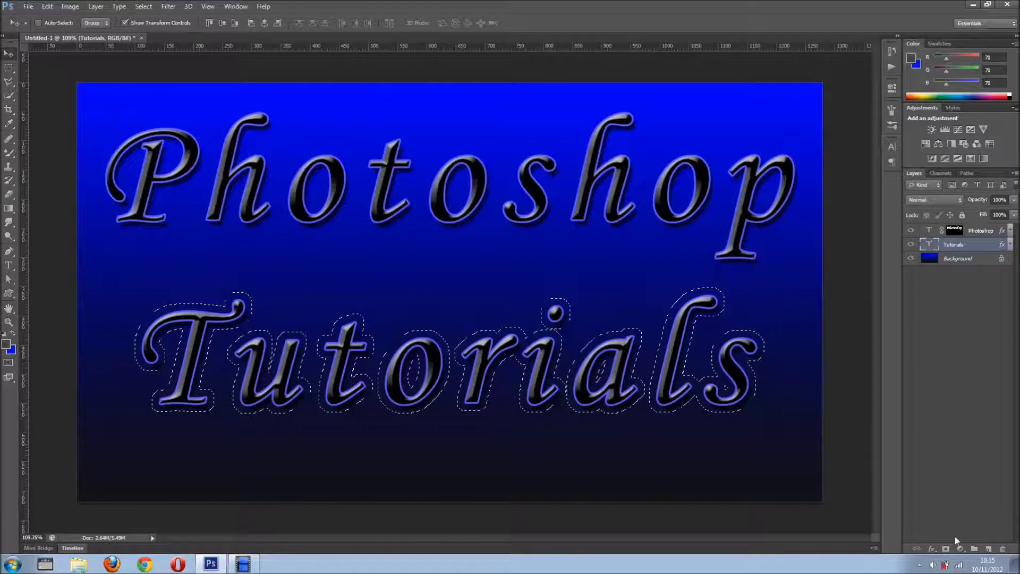
click(946, 548)
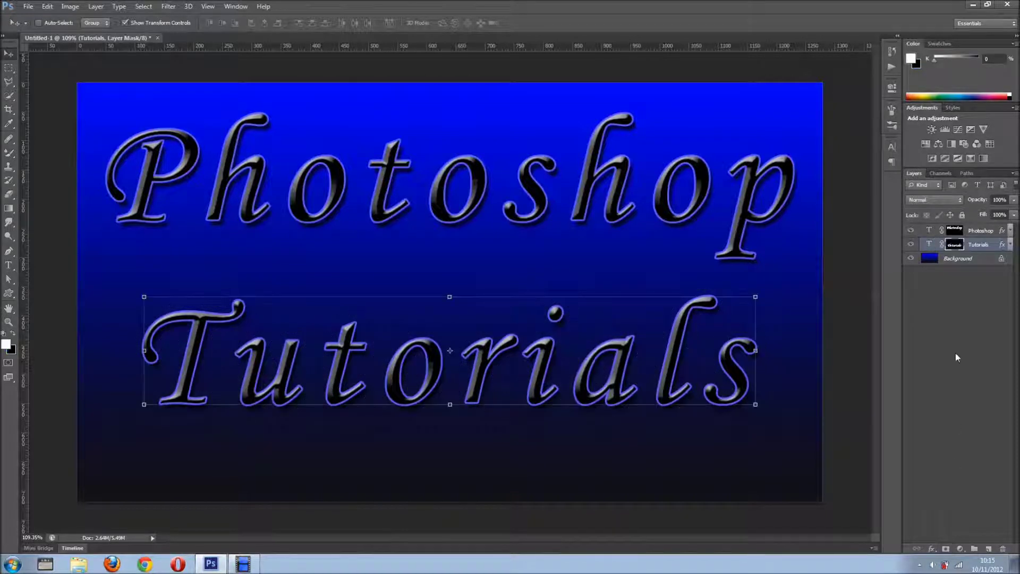
Unlink the layer masks from the Photoshop and Tutorials text layers
click(941, 233)
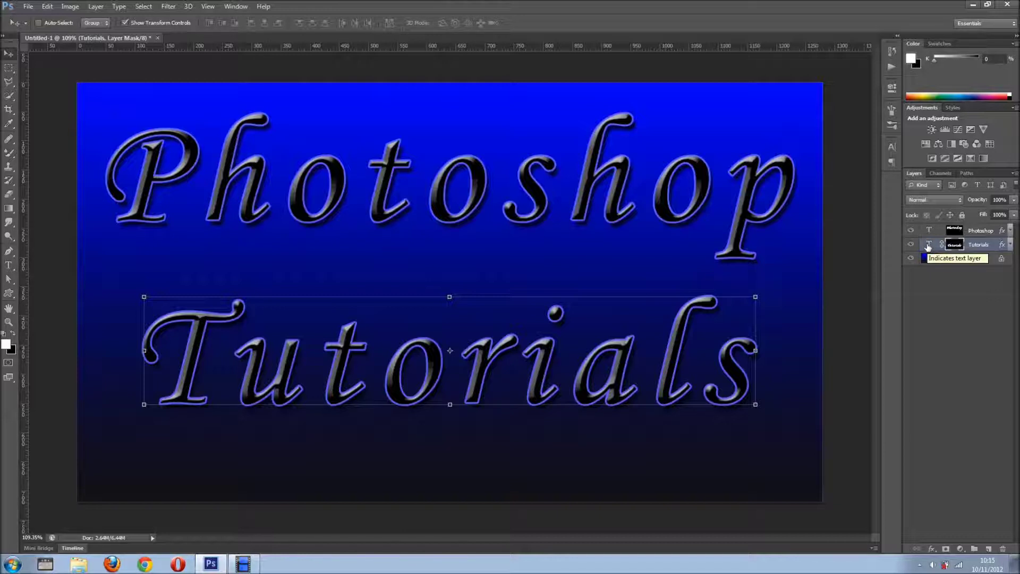
click(941, 245)
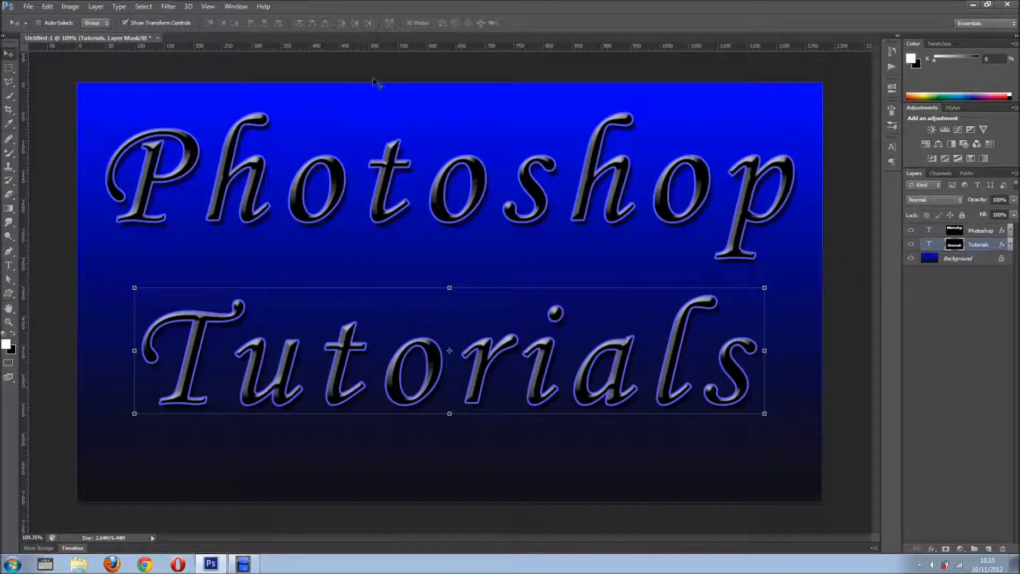
click(236, 6)
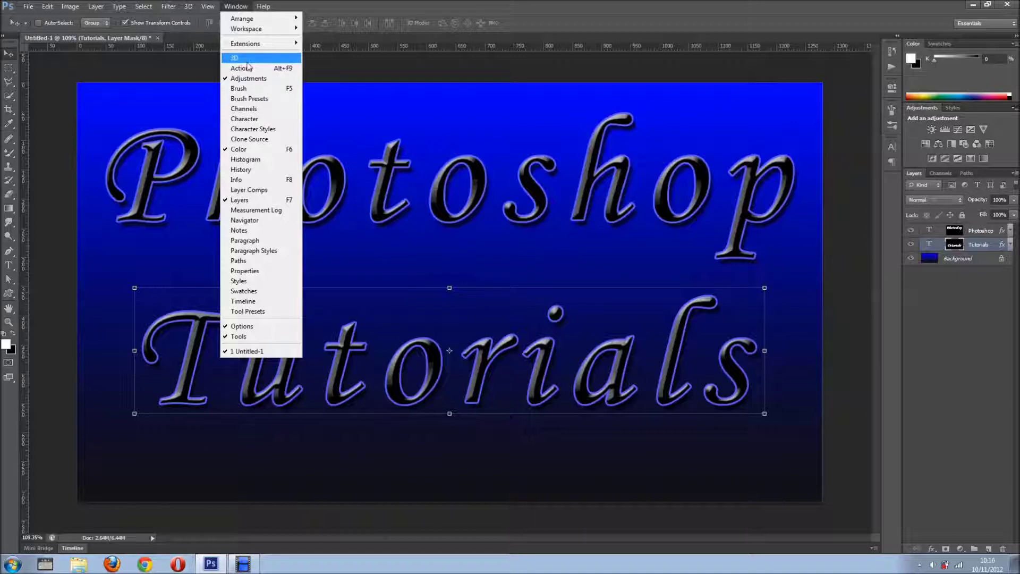
Show the Timeline with the Photoshop track expanded and the panel enlarged to show Tutorials
click(252, 302)
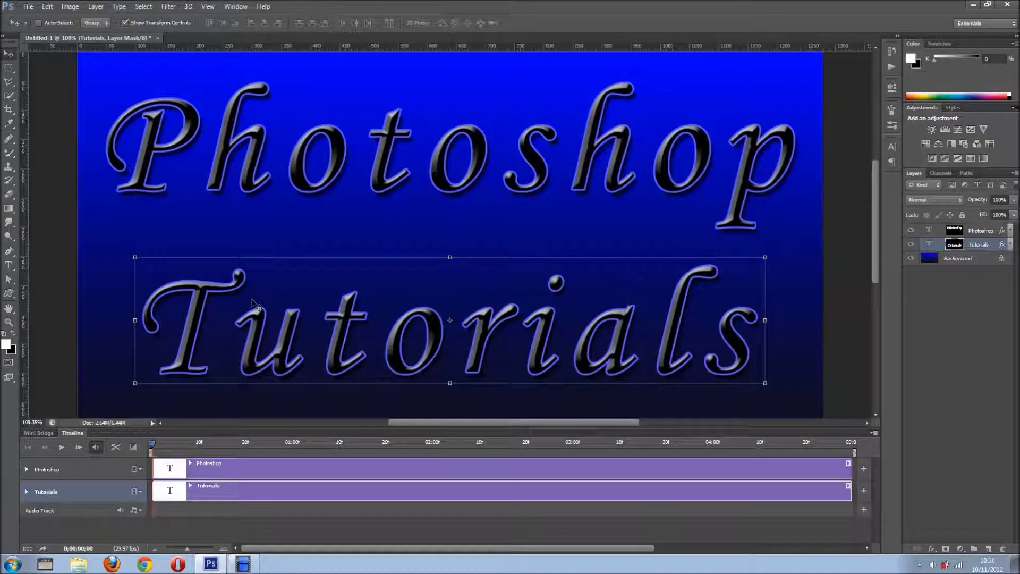
click(26, 469)
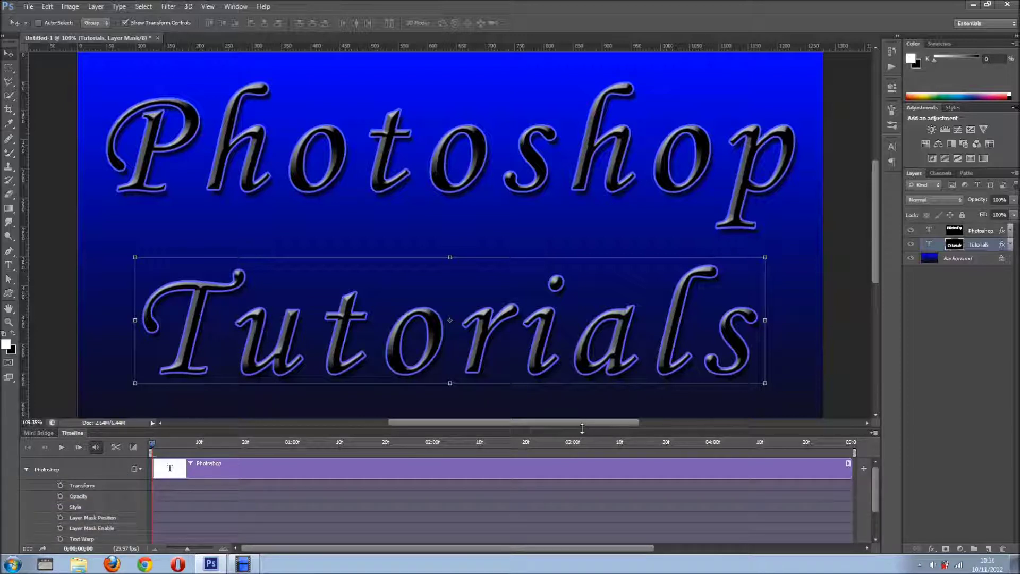
drag(583, 428, 582, 397)
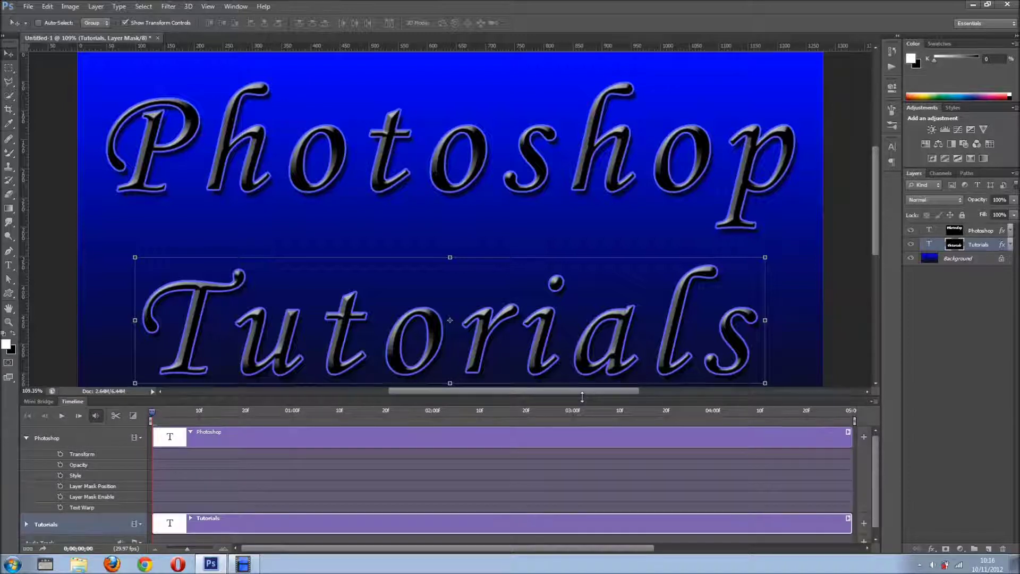
drag(877, 238, 878, 241)
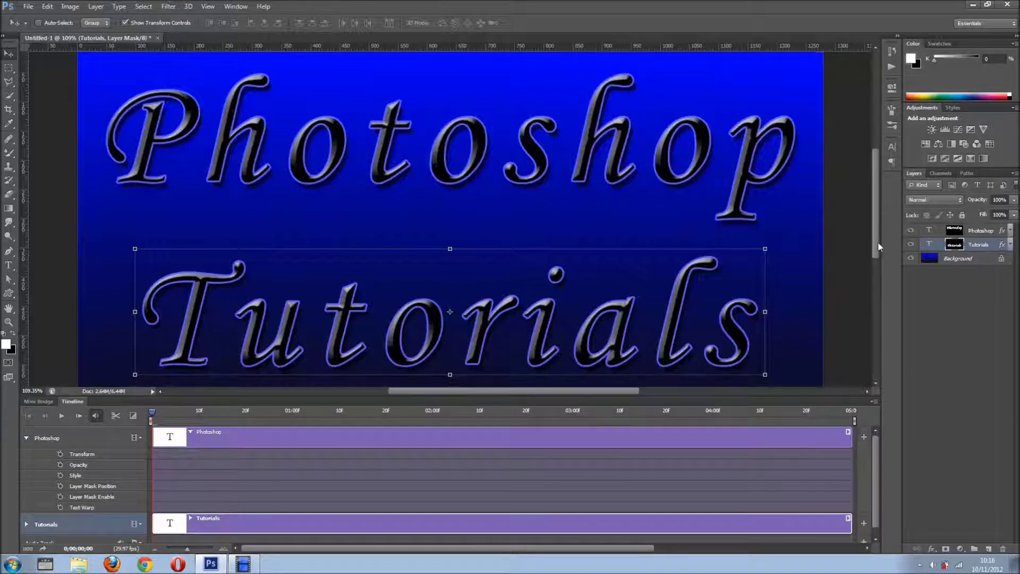
scroll(622, 241, down, 1)
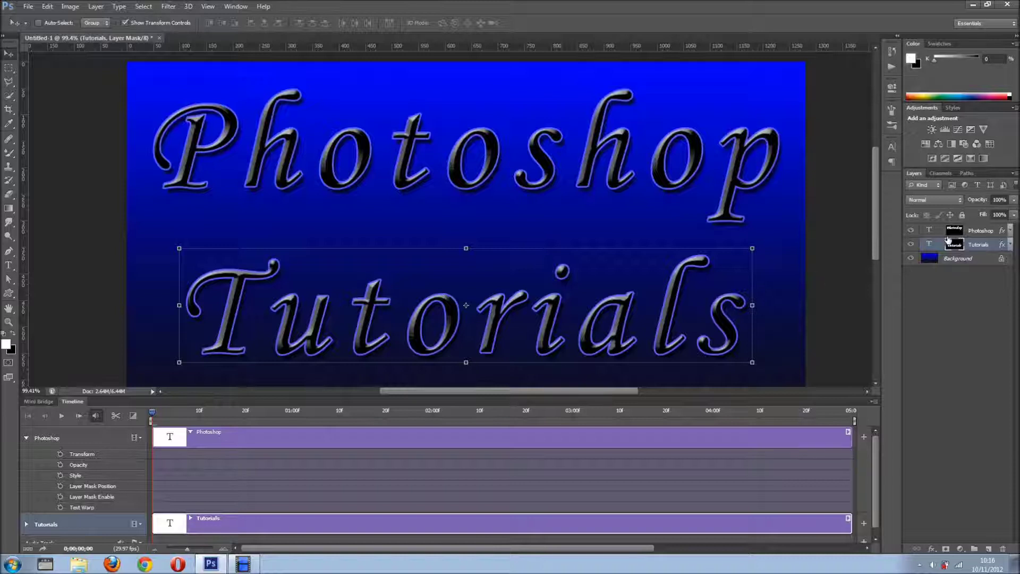
Keyframe the Photoshop layer's mask position at the start, with the mask dragged below the text
click(986, 230)
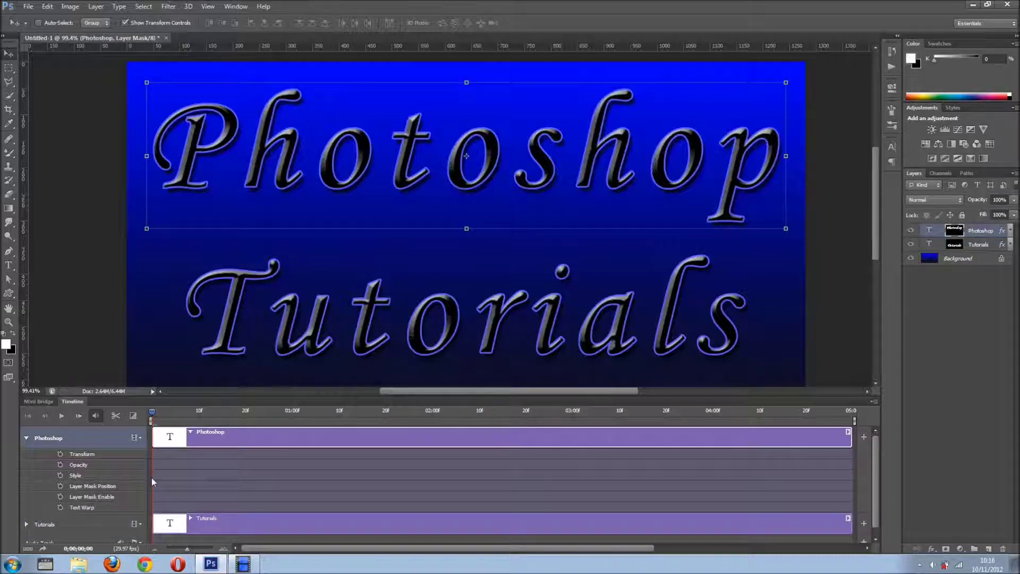
click(60, 486)
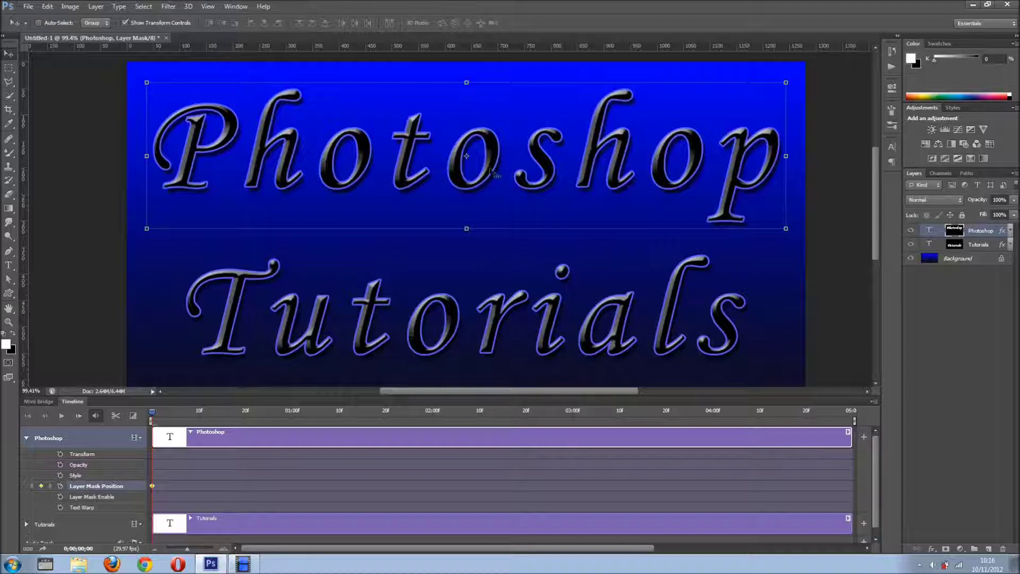
click(422, 123)
drag(422, 125, 418, 223)
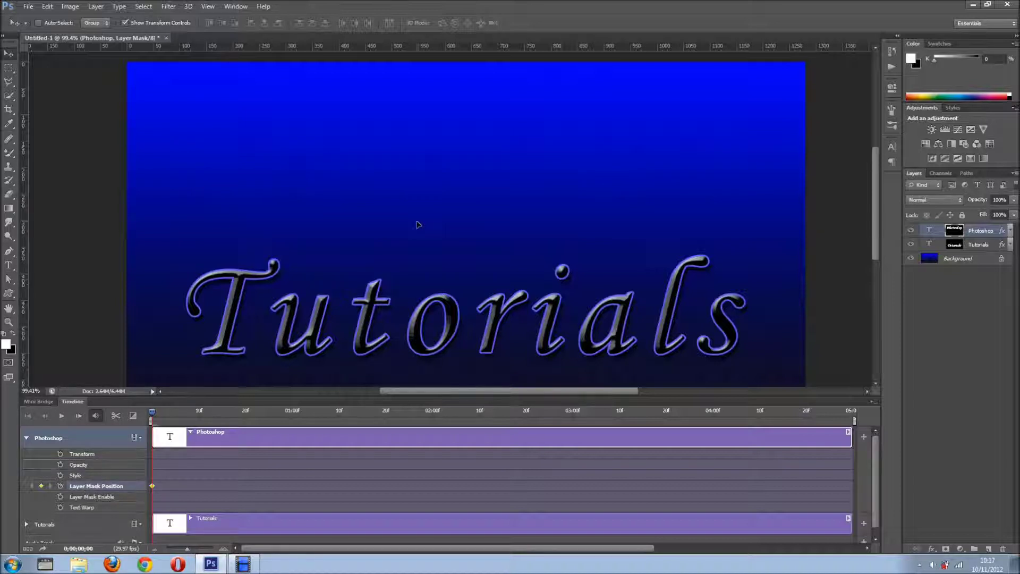
drag(419, 224, 417, 224)
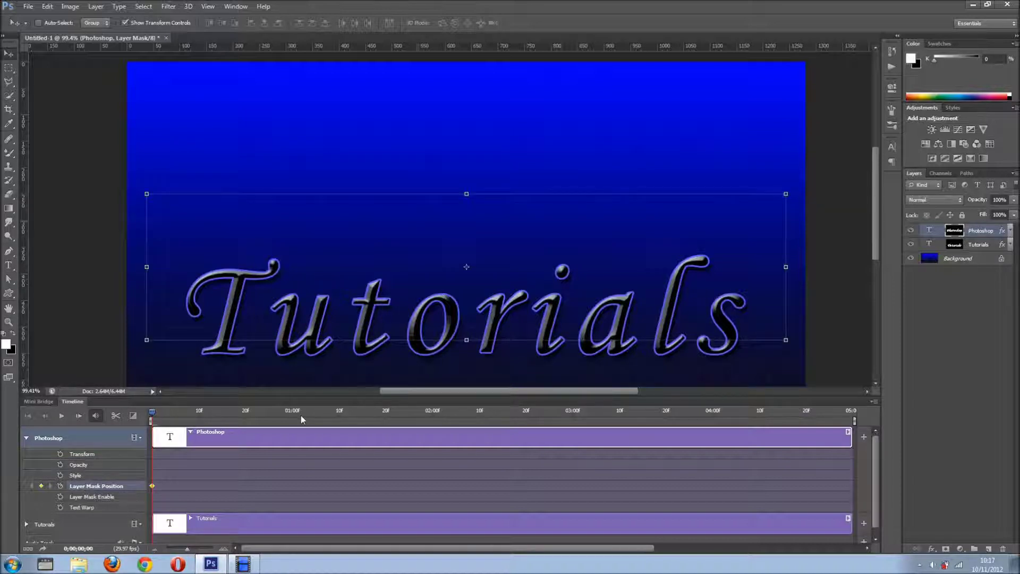
Raise the mask at 02:00f to reveal the word, then undo those mask changes
click(433, 413)
drag(508, 268, 509, 170)
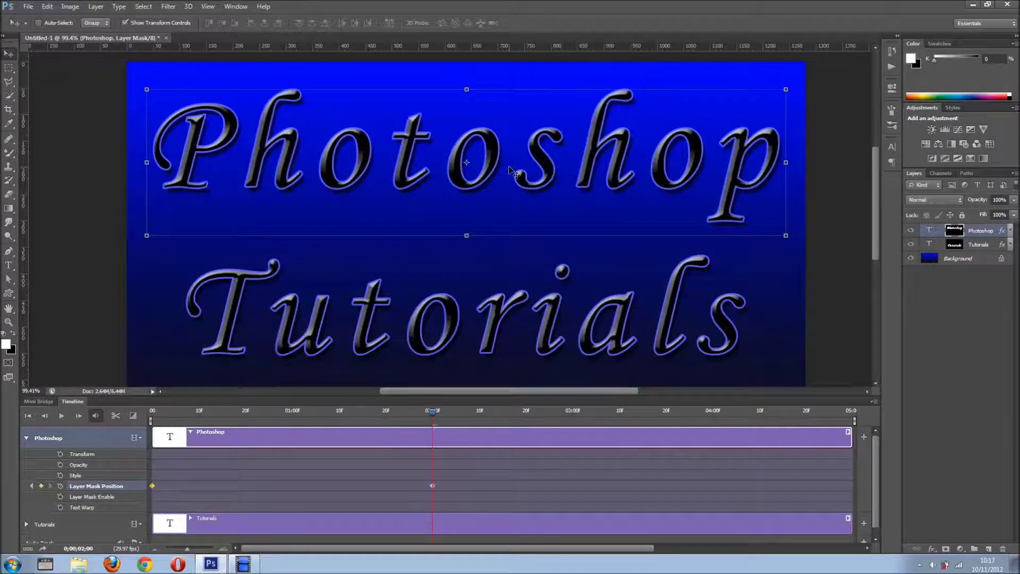
key(ctrl+z)
key(Home)
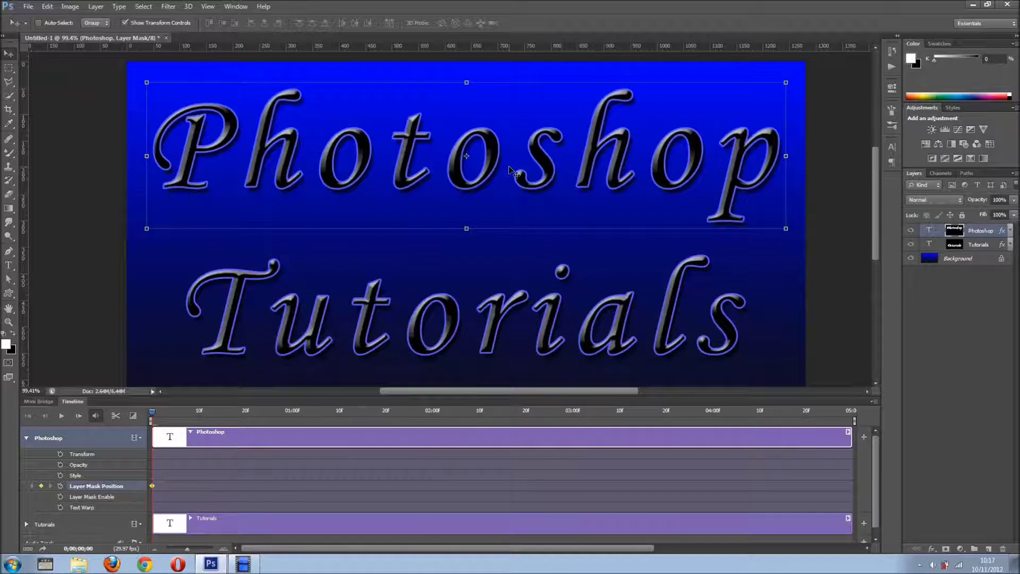
key(alt+[)
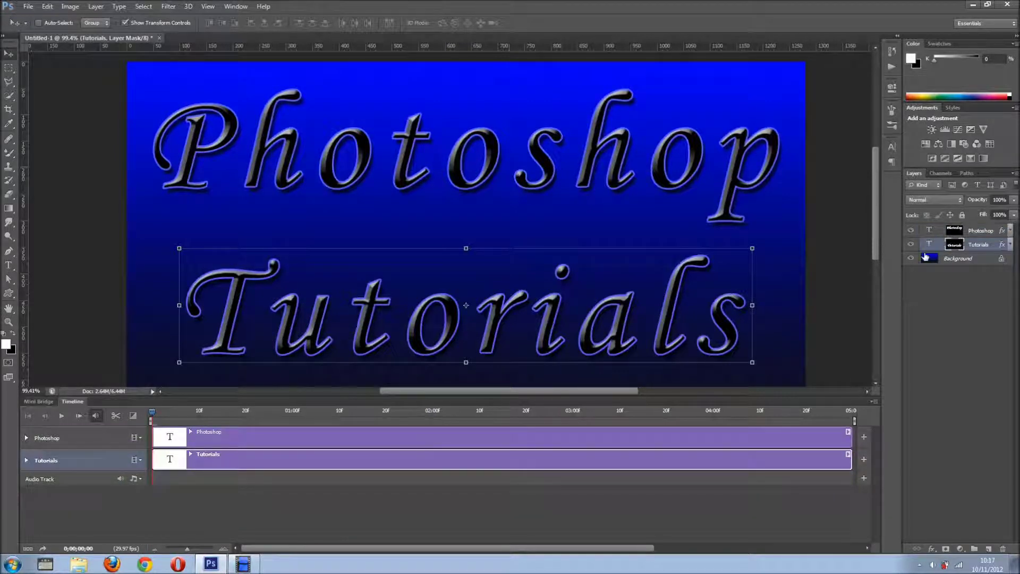
Reselect the Photoshop layer, expand its track, and put the playhead at 02:00f
click(958, 230)
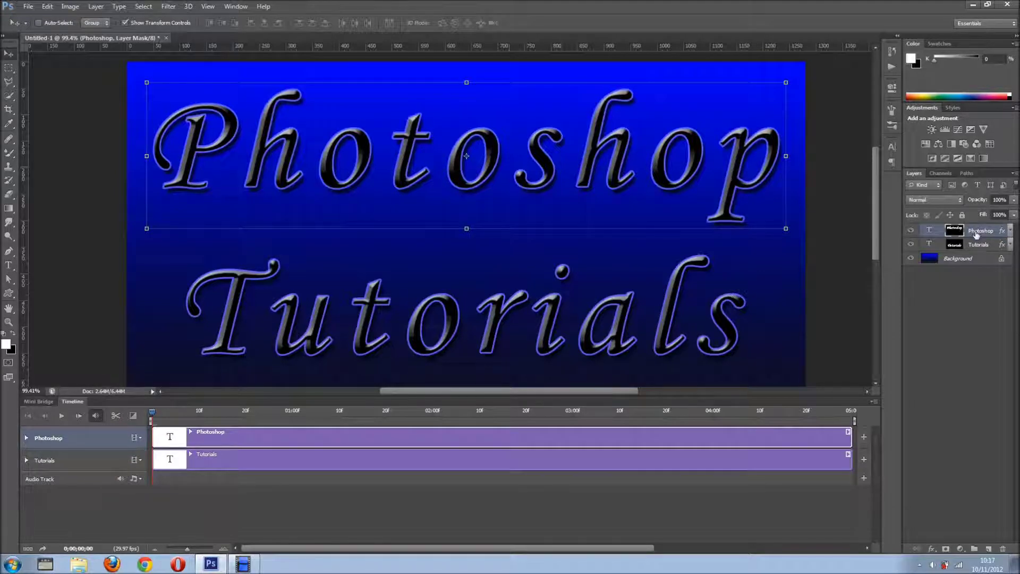
click(26, 438)
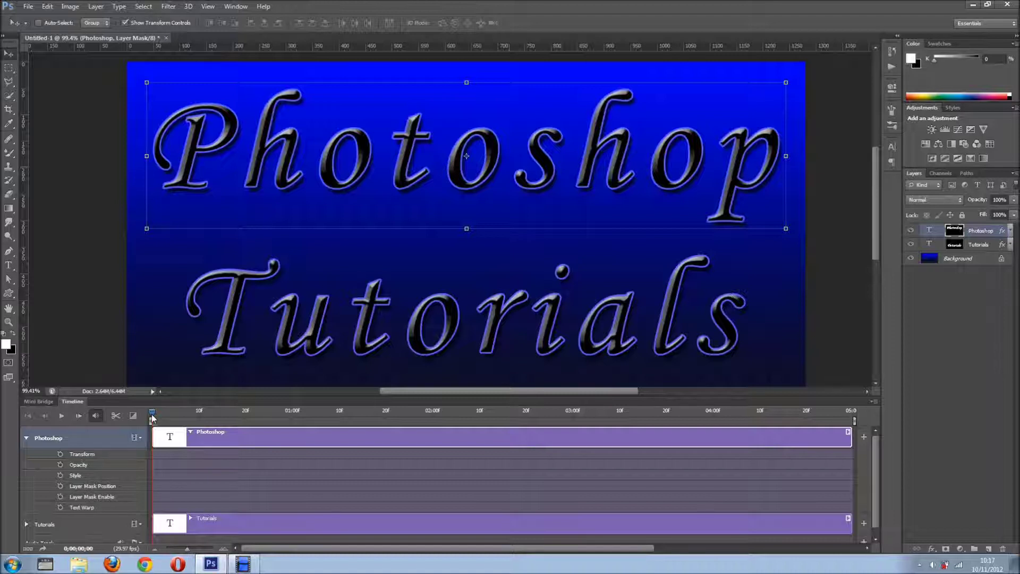
drag(270, 414, 432, 415)
Keyframe the mask at 2 seconds, drag it down at frame 0 to hide the word, then preview
click(61, 486)
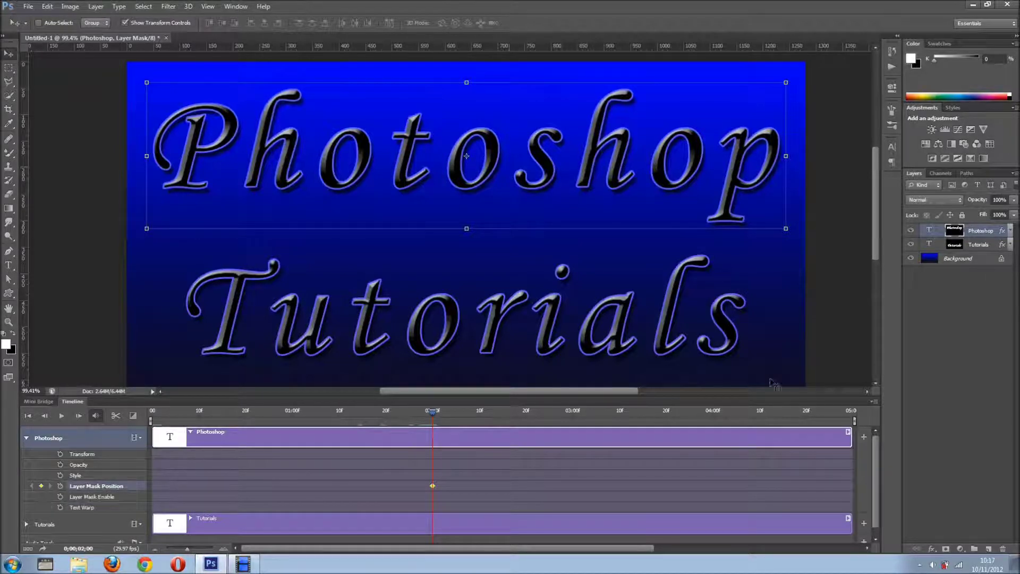
drag(435, 416, 144, 417)
drag(548, 186, 548, 265)
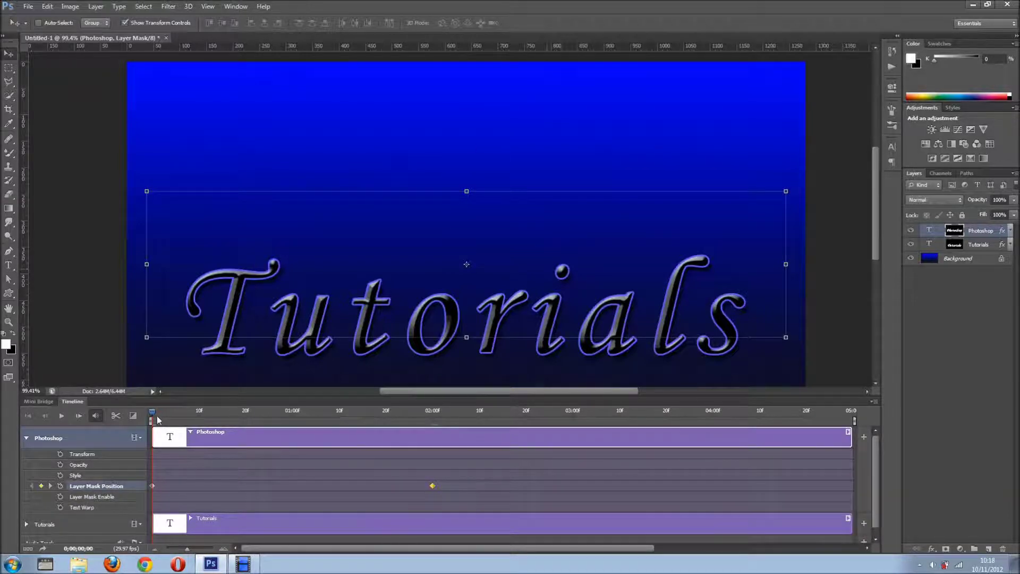
drag(158, 410, 438, 418)
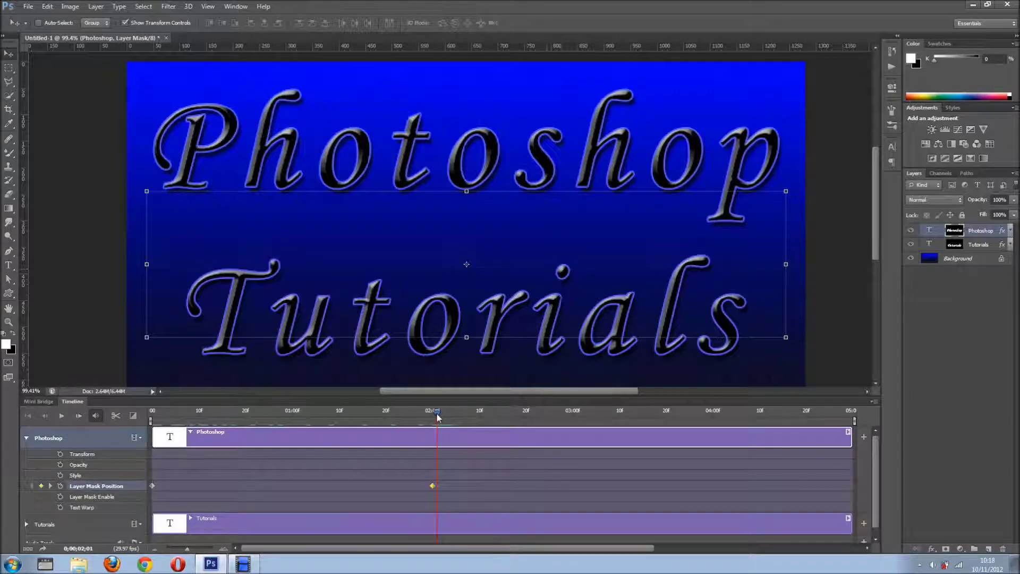
drag(437, 413, 433, 414)
Keep the word fully revealed and add a mask position keyframe at 03:00f, then scrub to preview
drag(488, 302, 488, 194)
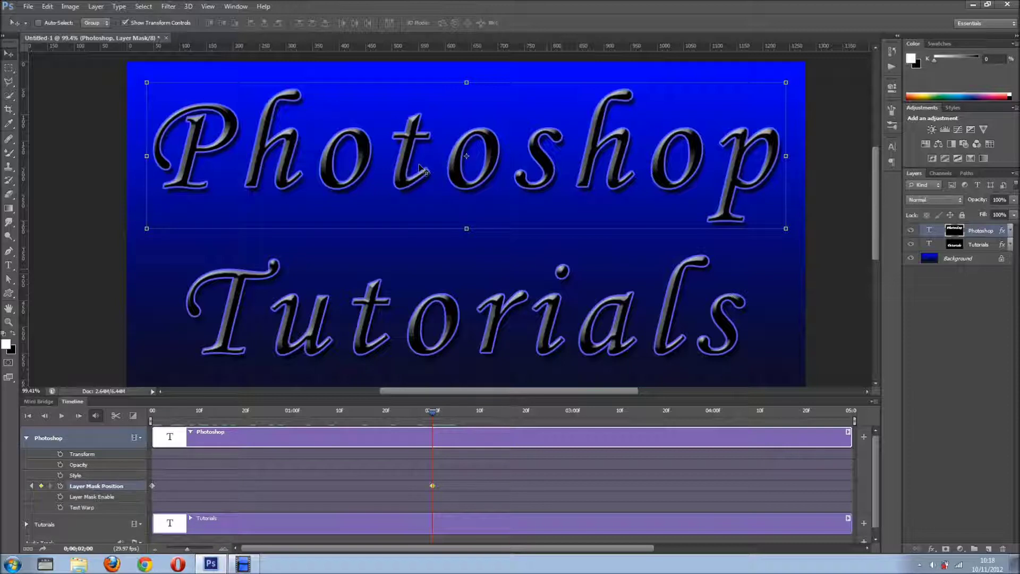
click(572, 413)
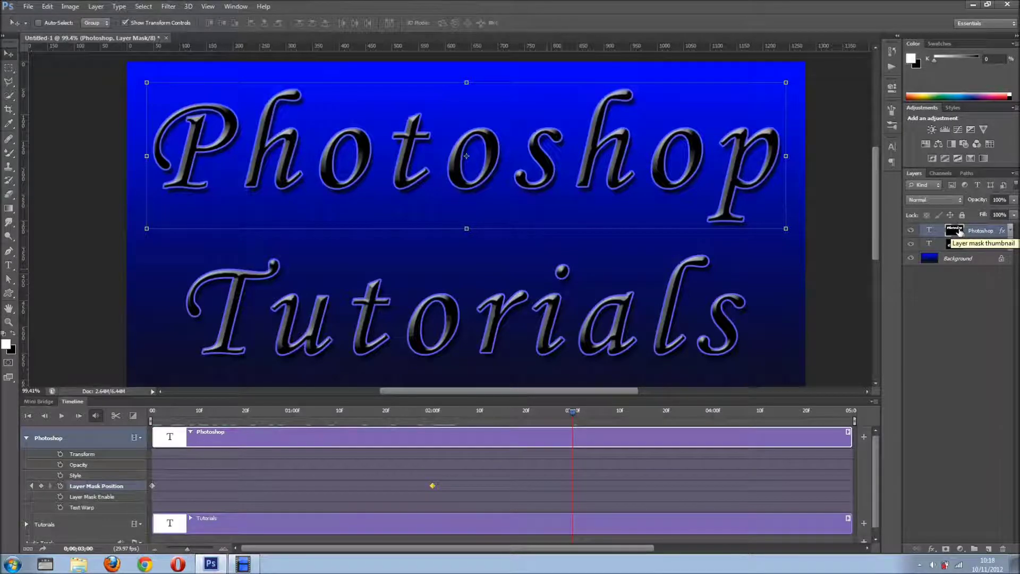
key(Down)
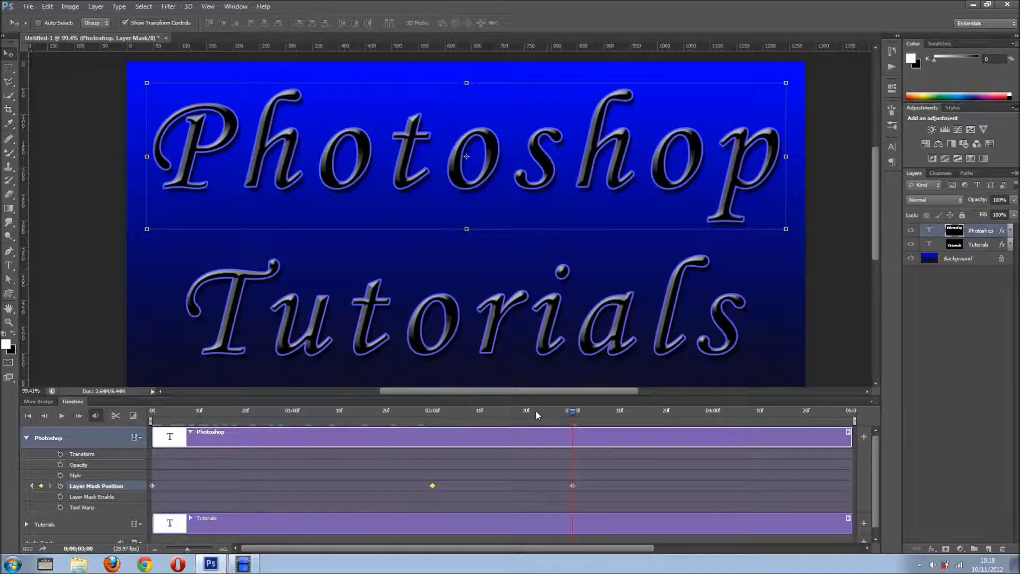
drag(536, 410, 447, 410)
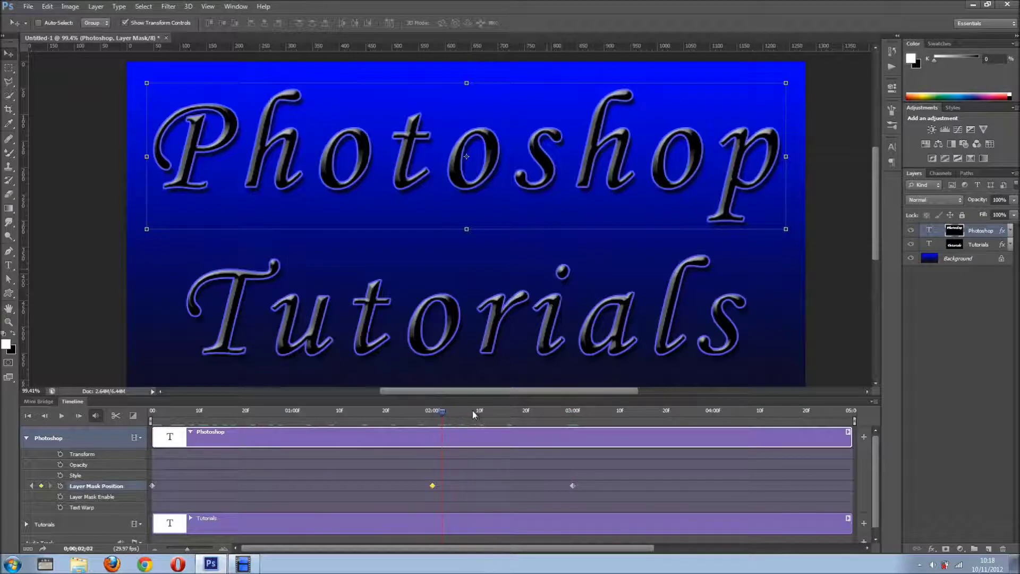
click(541, 411)
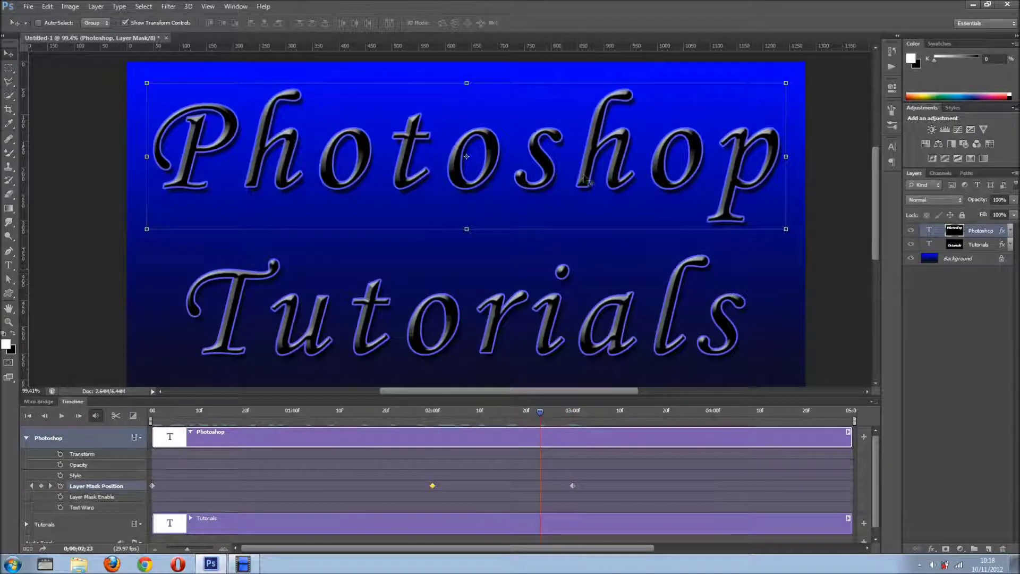
drag(540, 413, 759, 413)
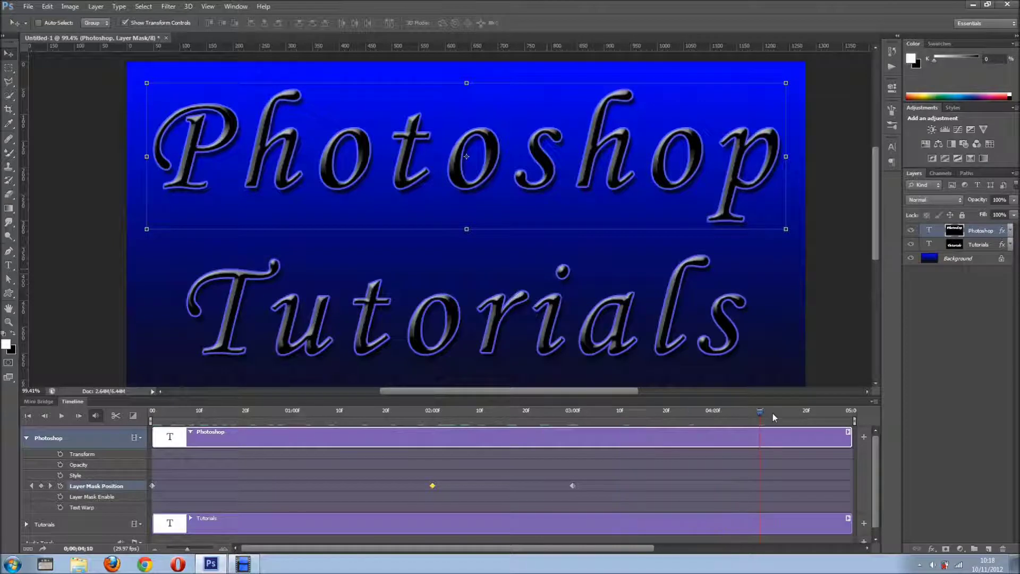
At the last frame near 04:27, drag the Photoshop mask right to hide the word
click(838, 413)
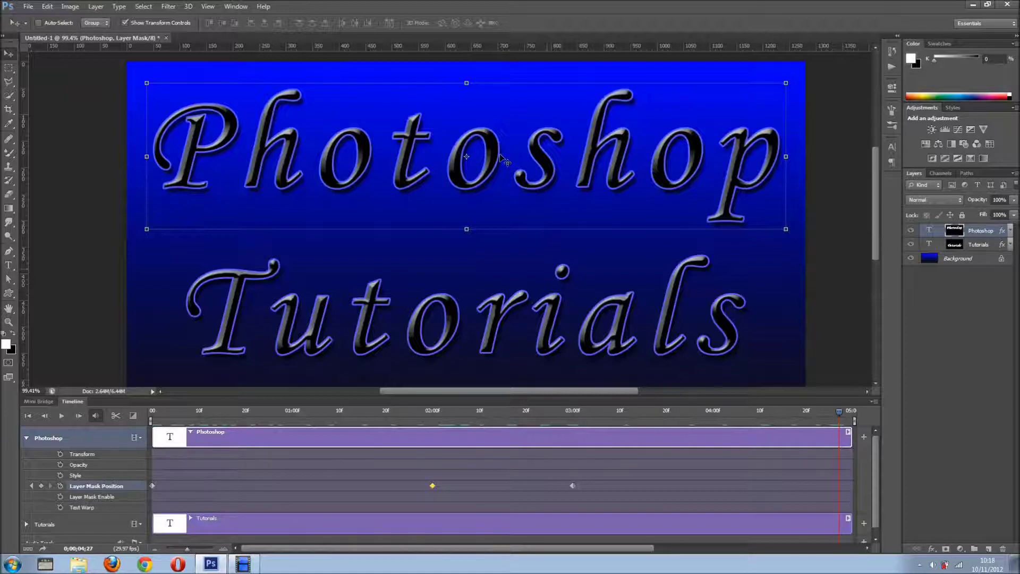
drag(494, 154, 797, 162)
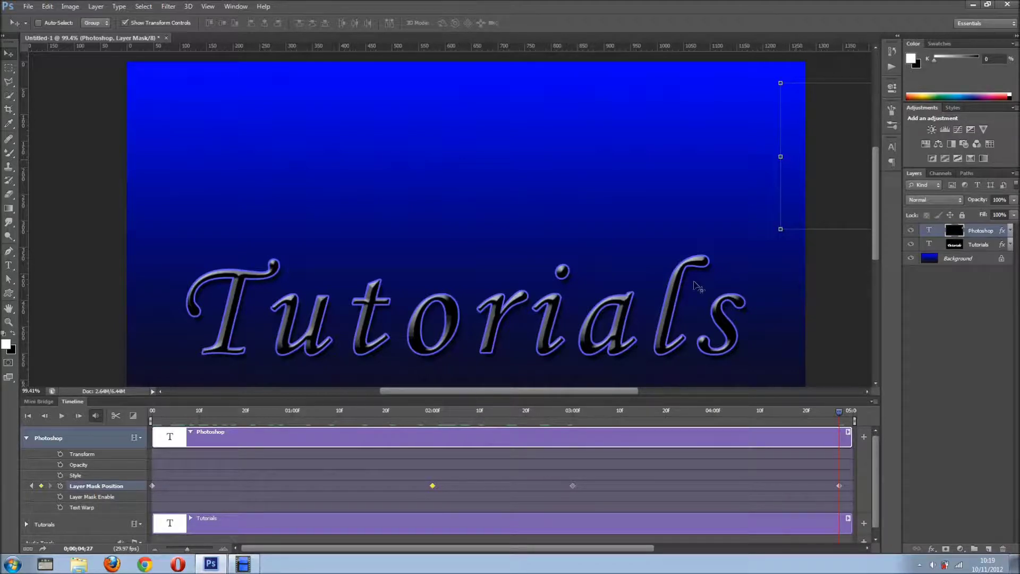
Enlarge the Timeline panel and expand the Tutorials track's animatable properties
alt+scroll(510, 238, down, 3)
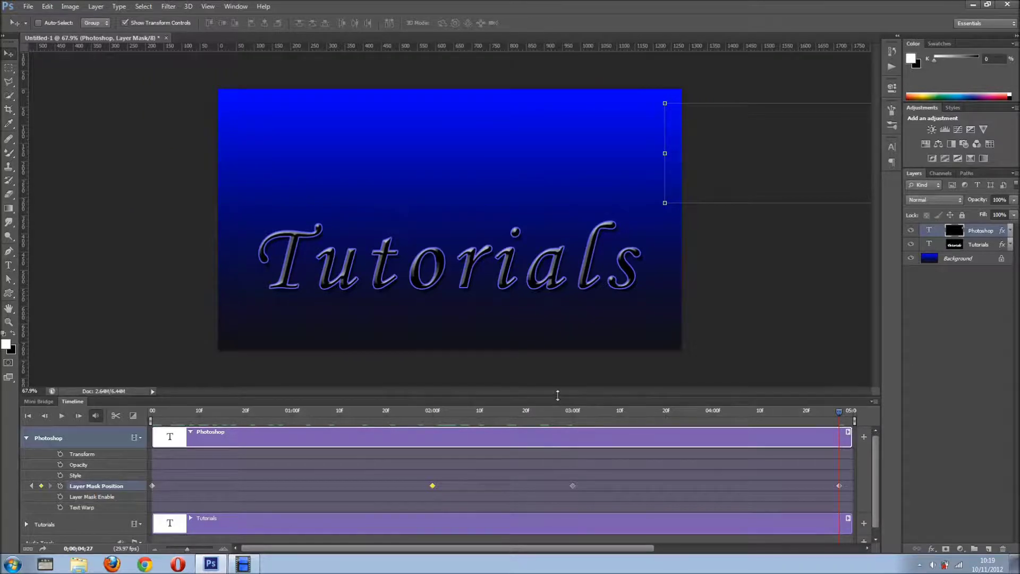
drag(558, 395, 559, 343)
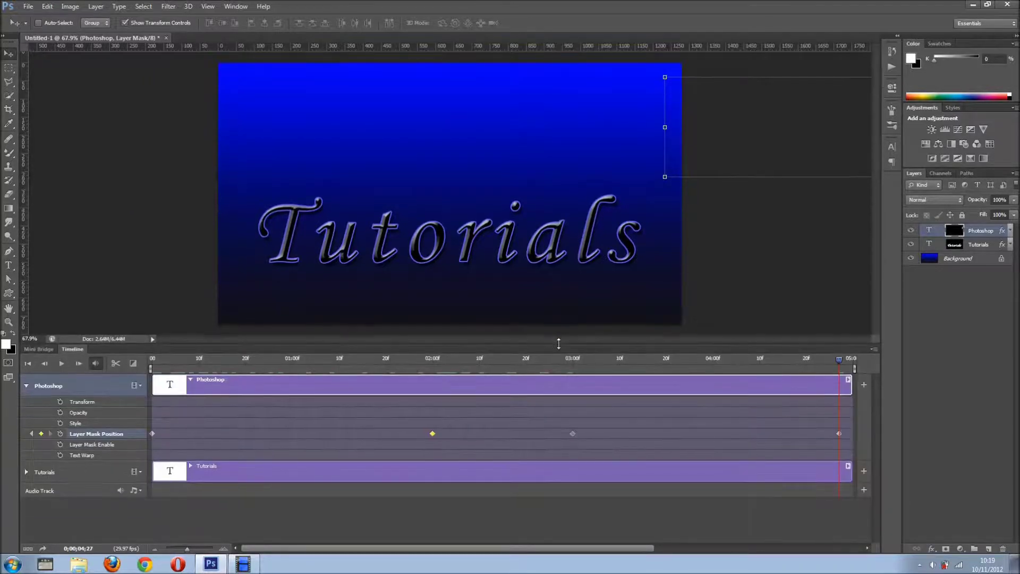
click(26, 472)
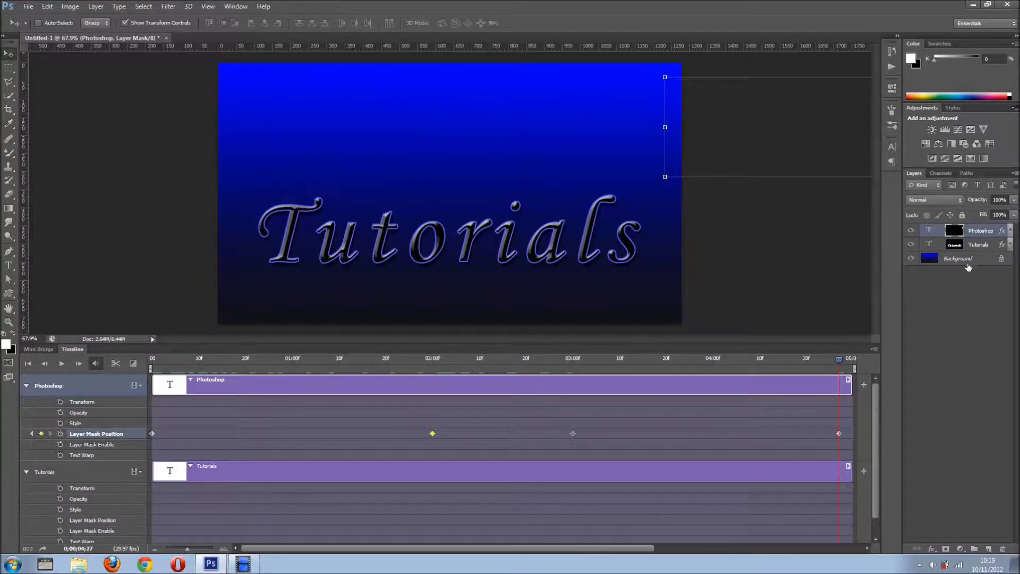
click(954, 244)
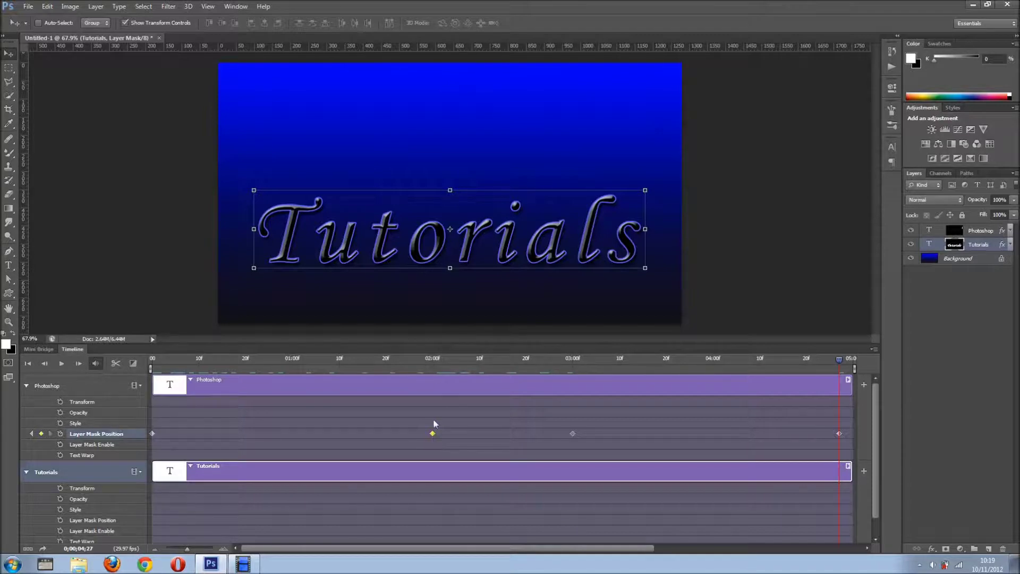
Add a Tutorials Layer Mask Position keyframe at 02;00, aligned with the Photoshop keyframe
click(985, 232)
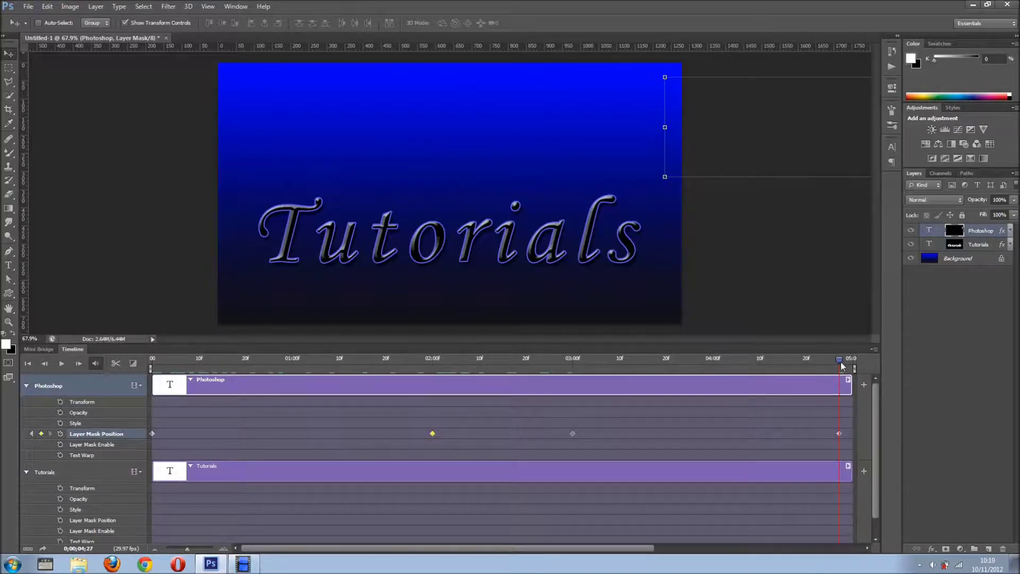
click(661, 361)
click(516, 360)
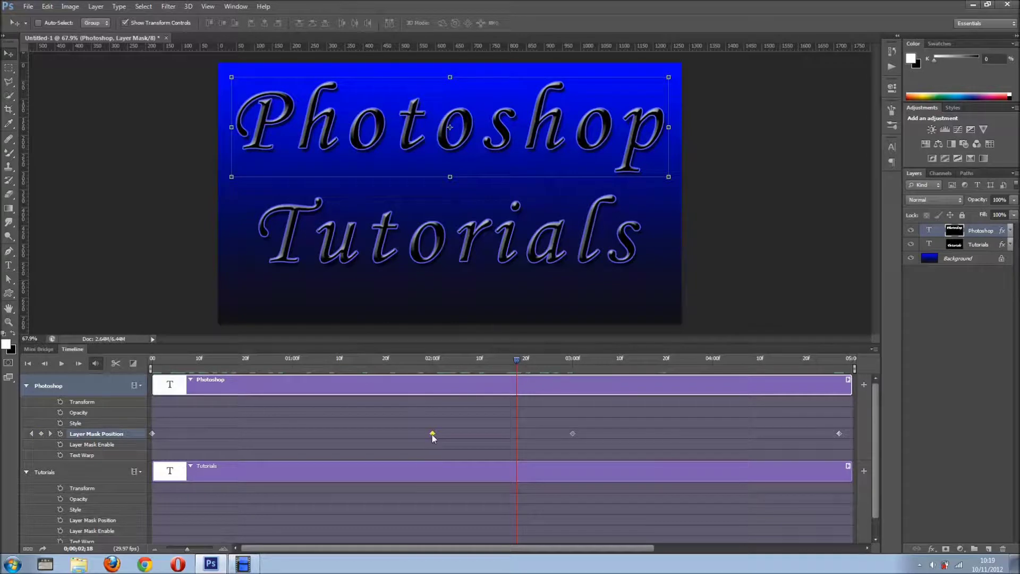
click(31, 434)
click(980, 246)
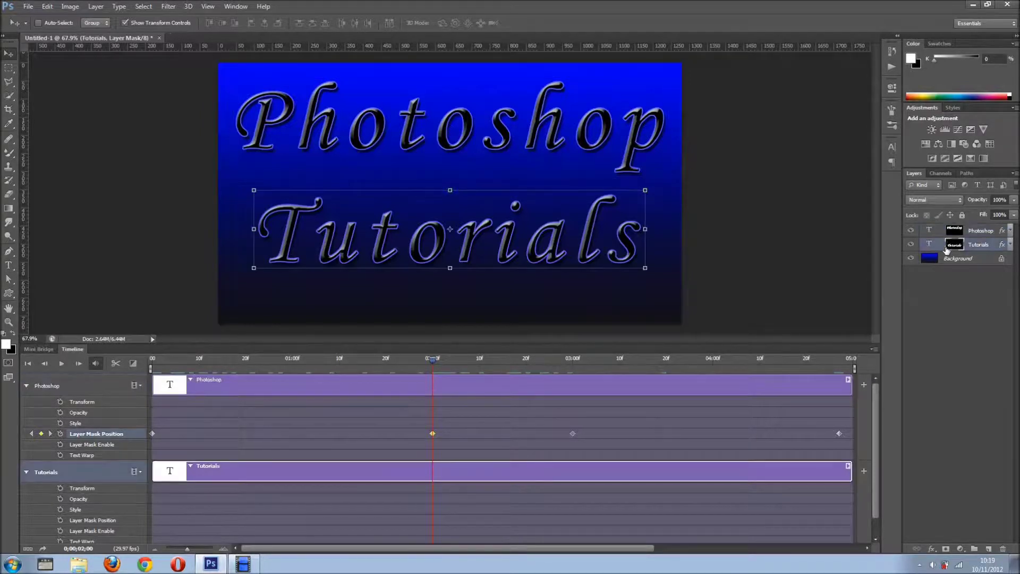
click(60, 520)
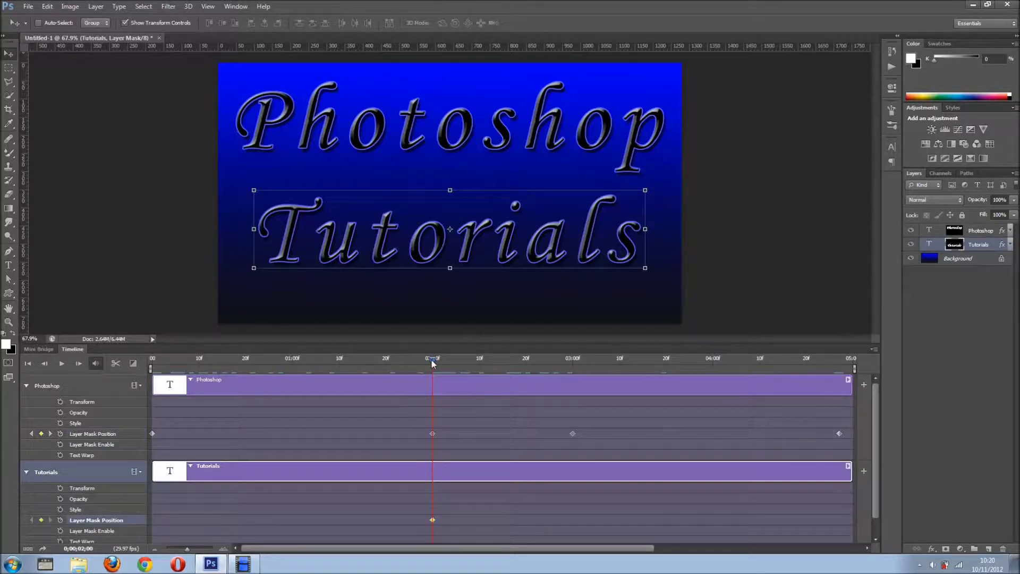
drag(431, 358, 145, 363)
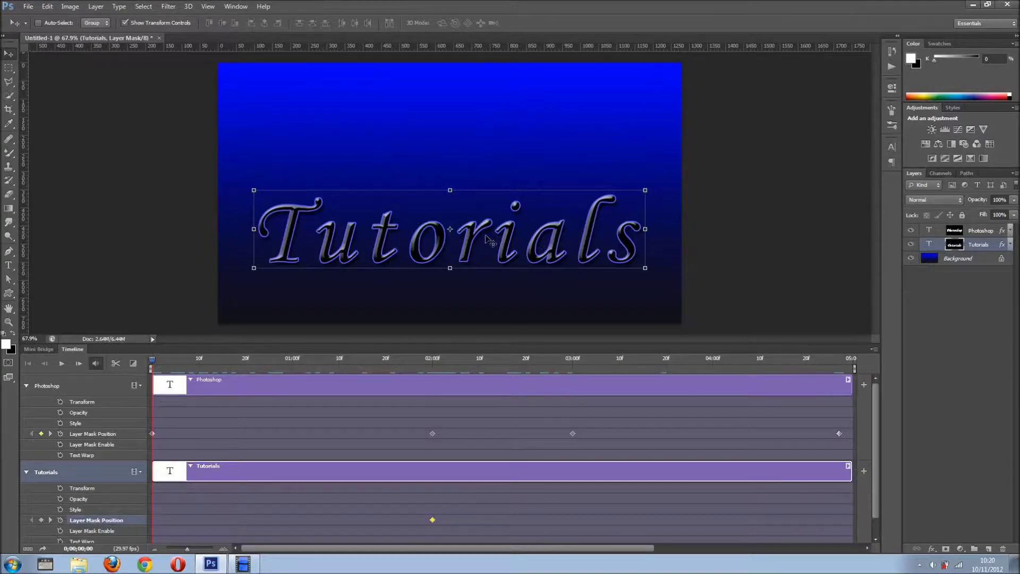
Drag the Tutorials mask to hide the word at frame 0, then jump to the 02;00 keyframe
drag(489, 240, 604, 160)
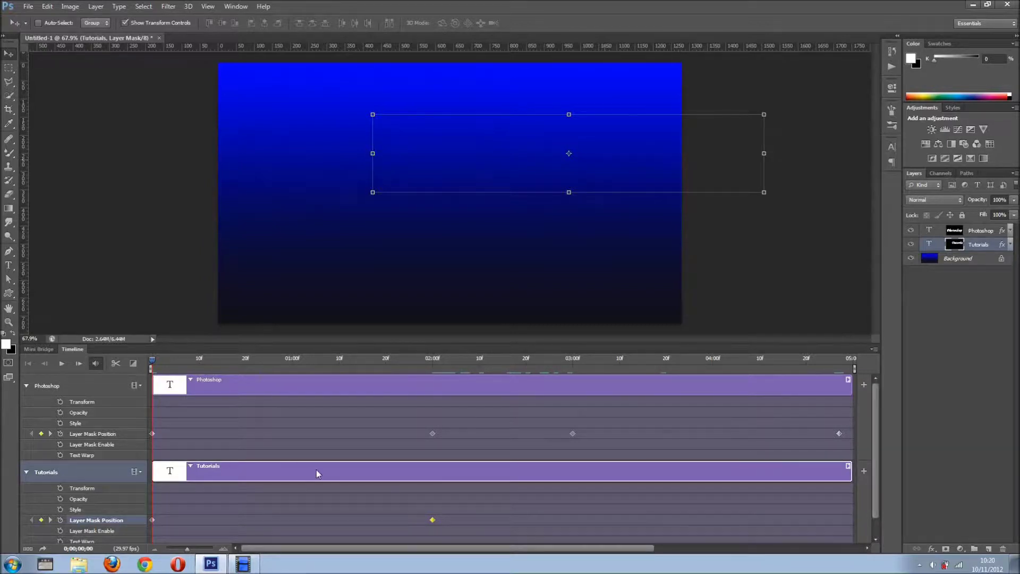
click(979, 232)
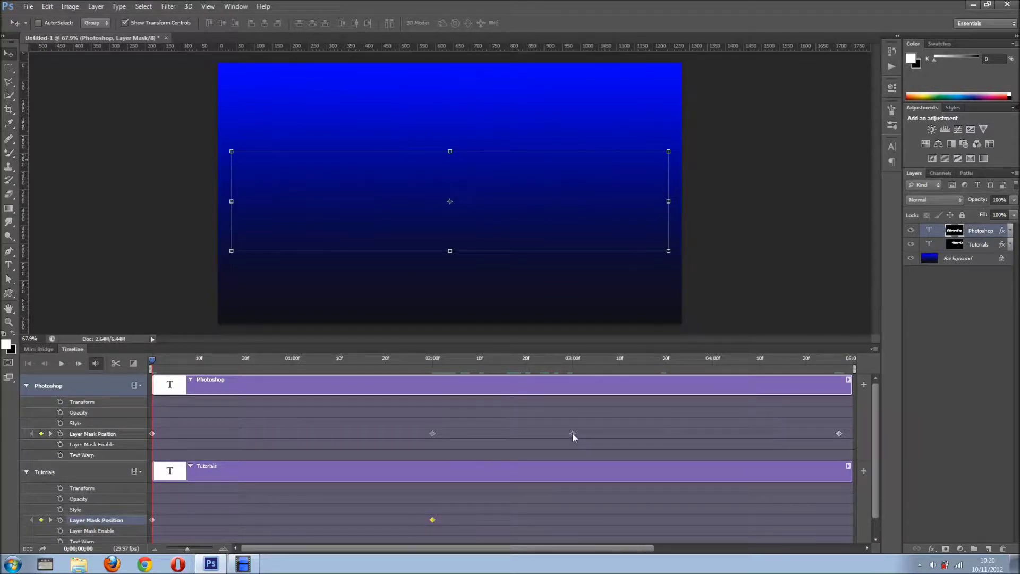
click(51, 433)
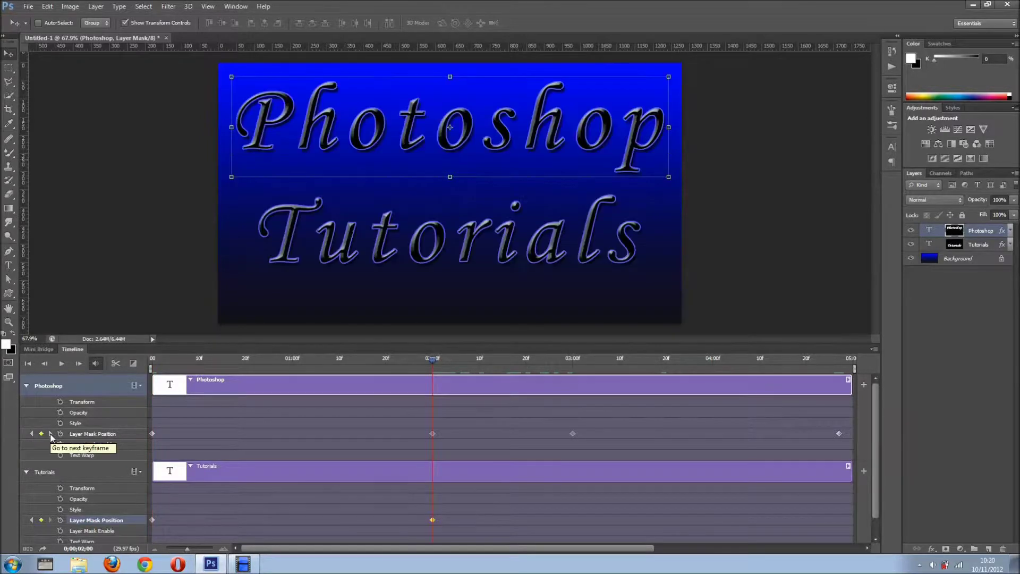
Add a Tutorials Layer Mask Position keyframe at 03;00 with the word still visible
click(50, 434)
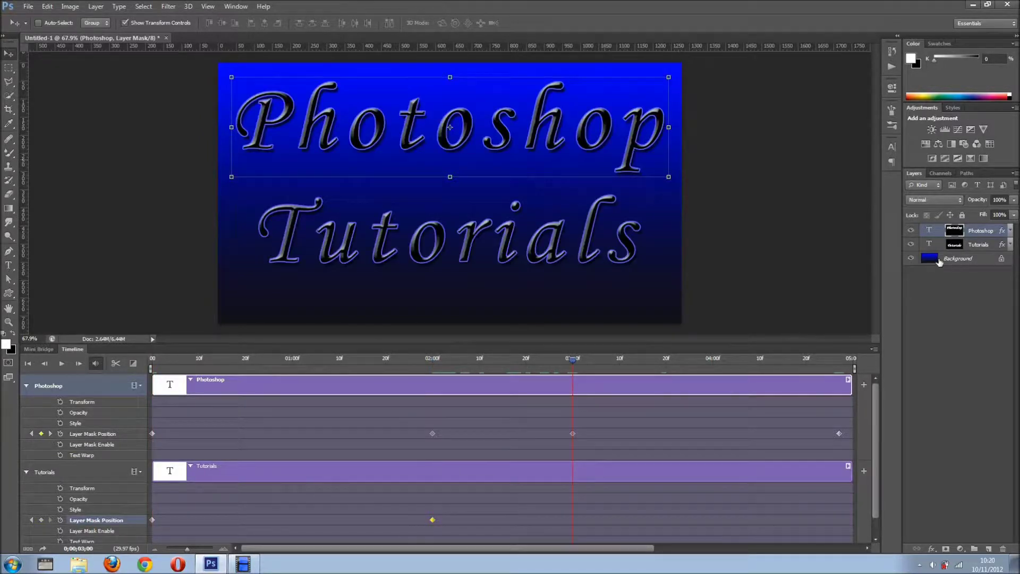
click(974, 246)
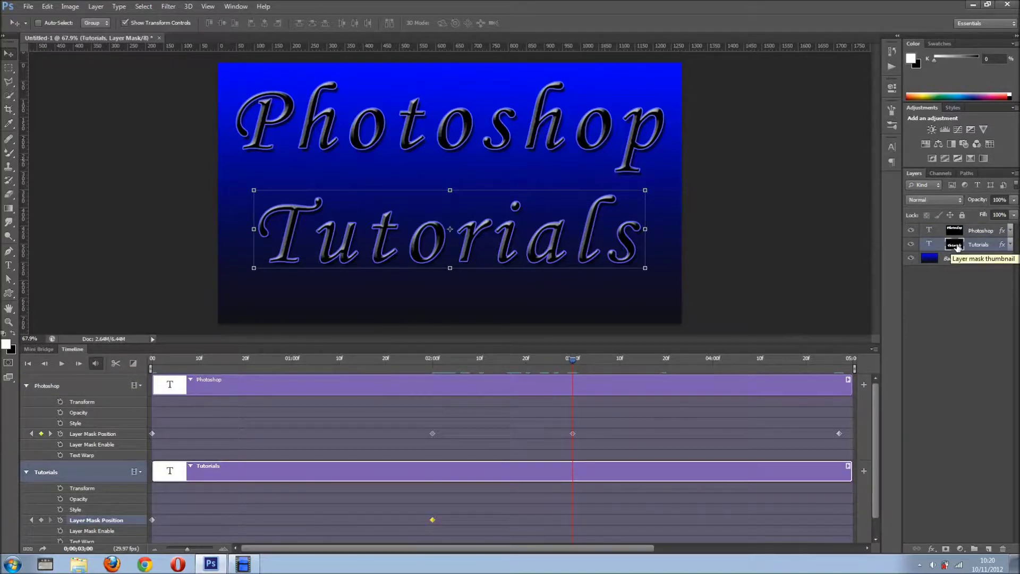
key(Down)
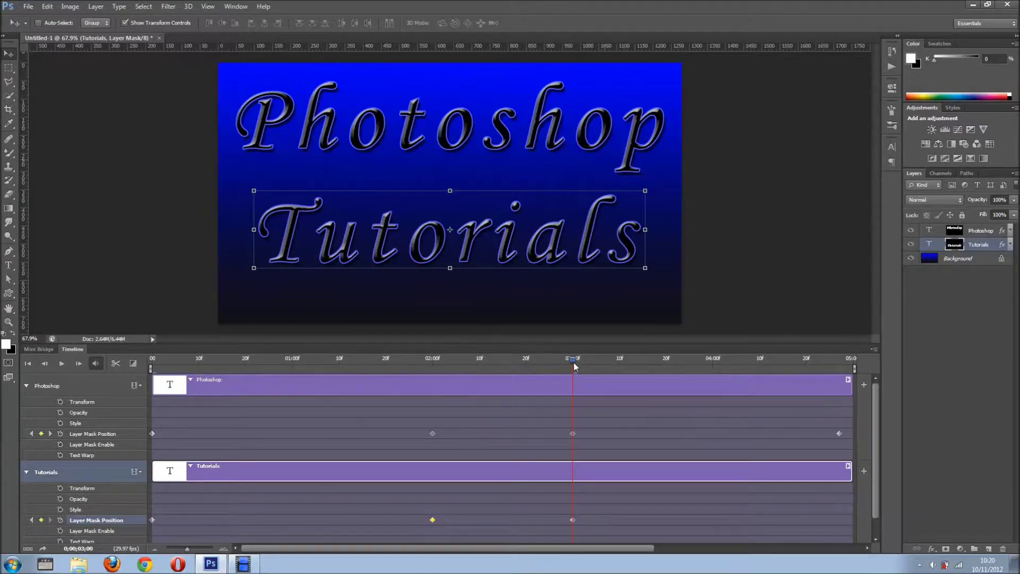
Mask the Tutorials word away at the last frame and trim the work area end
drag(751, 359, 838, 363)
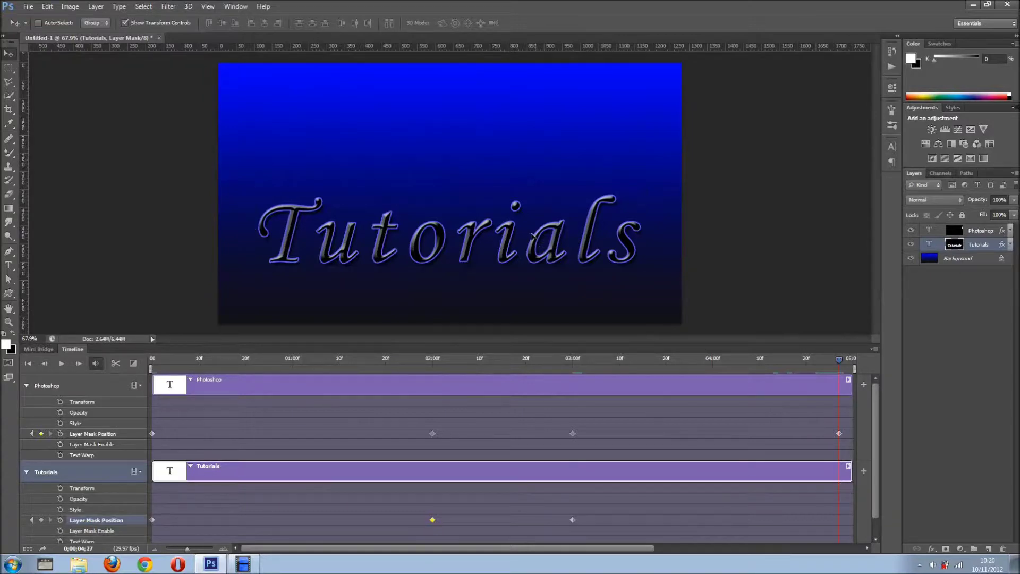
drag(484, 237, 154, 240)
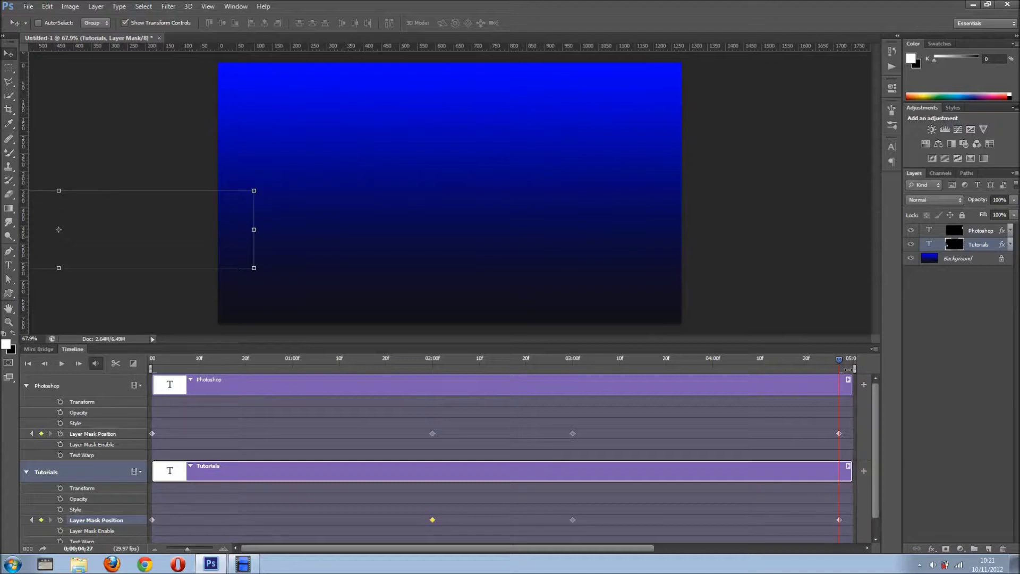
drag(847, 368, 843, 368)
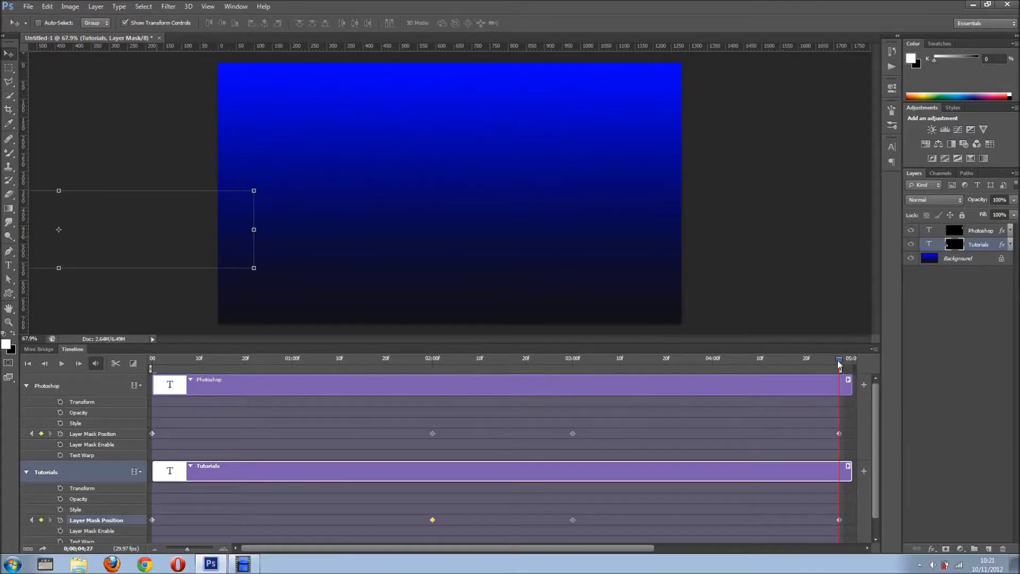
Rewind the playhead to 0, shrink the Timeline panel, fit the canvas, and start playback
drag(839, 364, 133, 365)
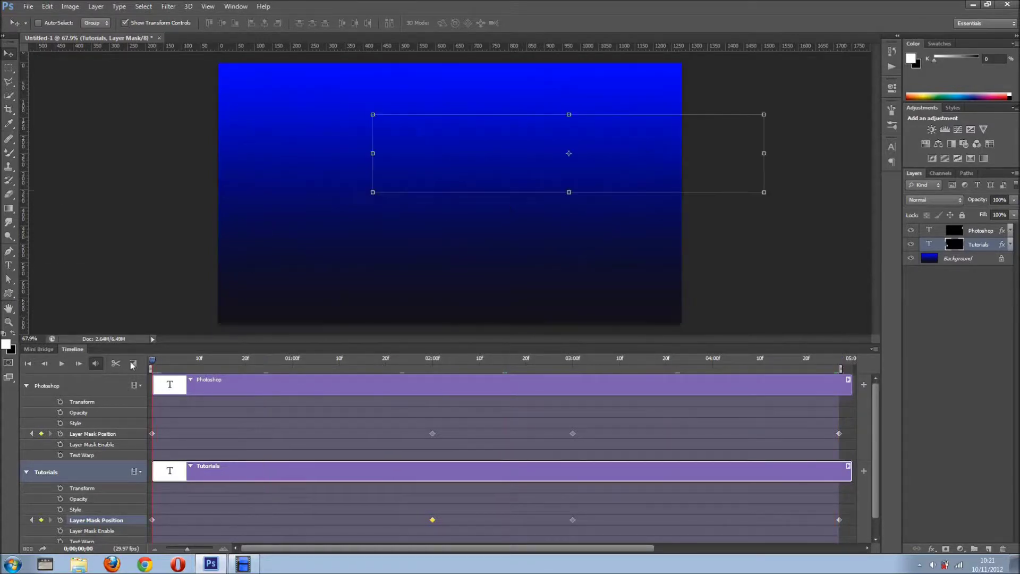
scroll(454, 423, down, 1)
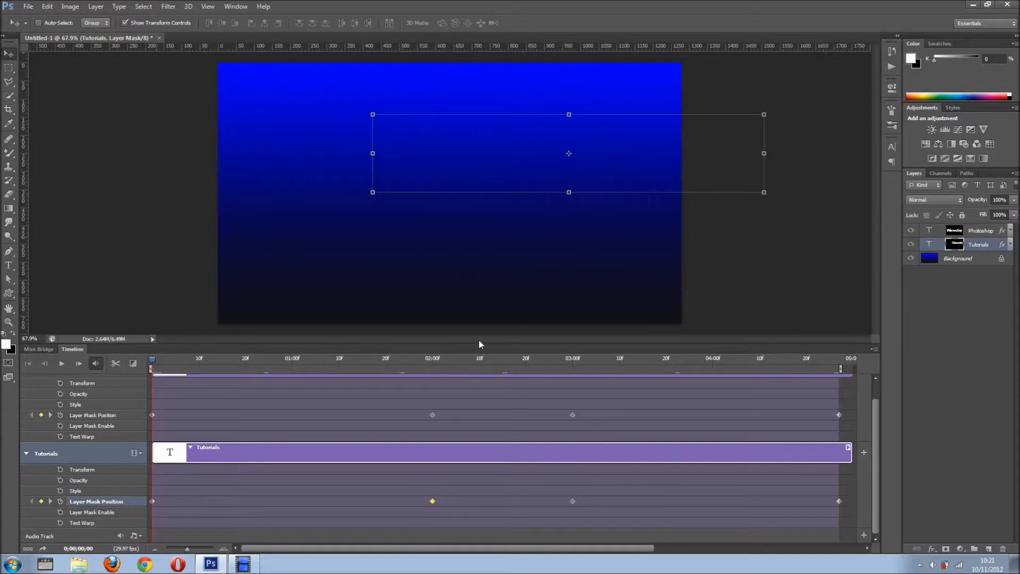
drag(478, 346, 477, 467)
key(ctrl+0)
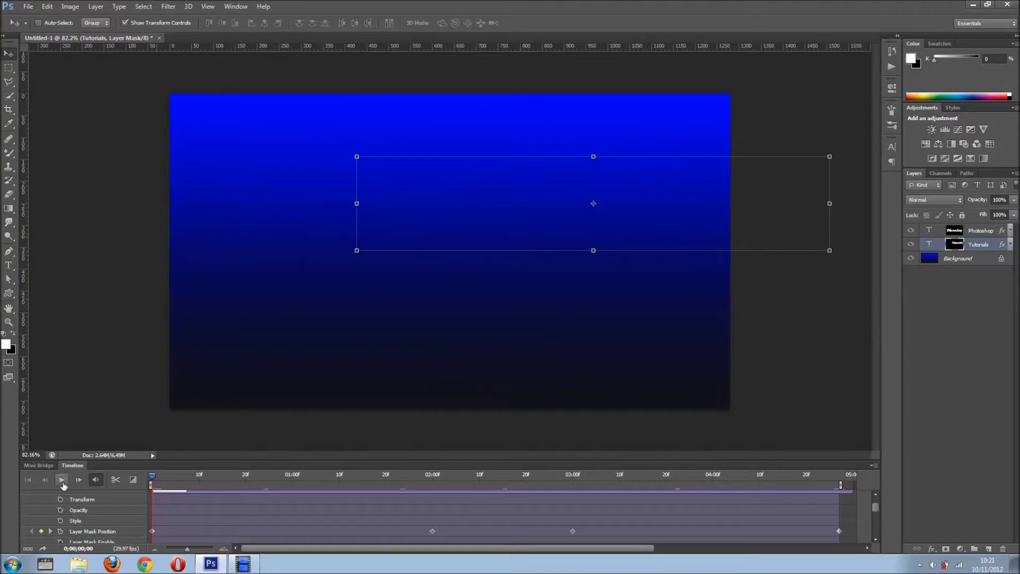
click(62, 480)
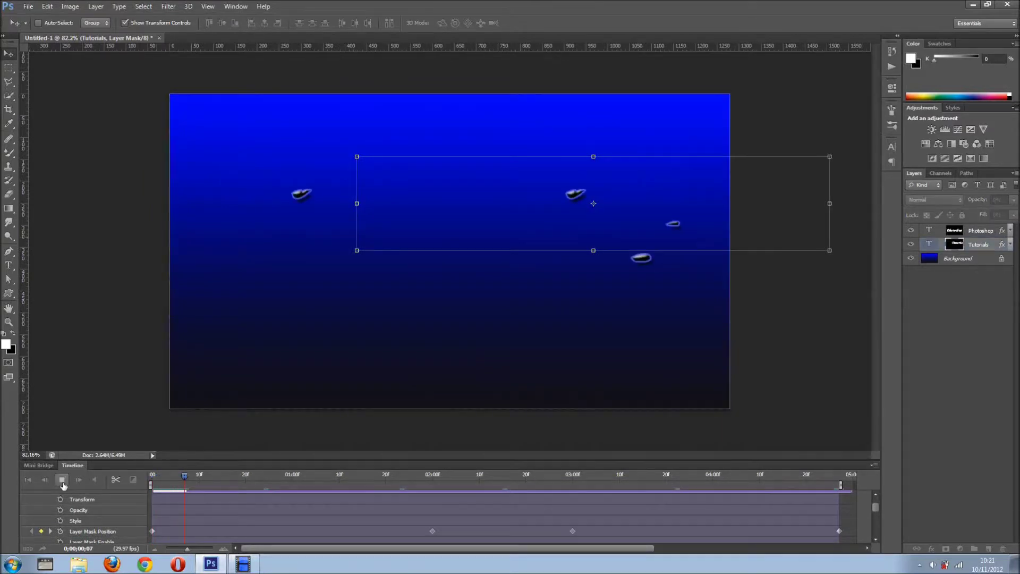
Deselect the layer to hide the transform box, then stop and replay from the first frame
click(967, 362)
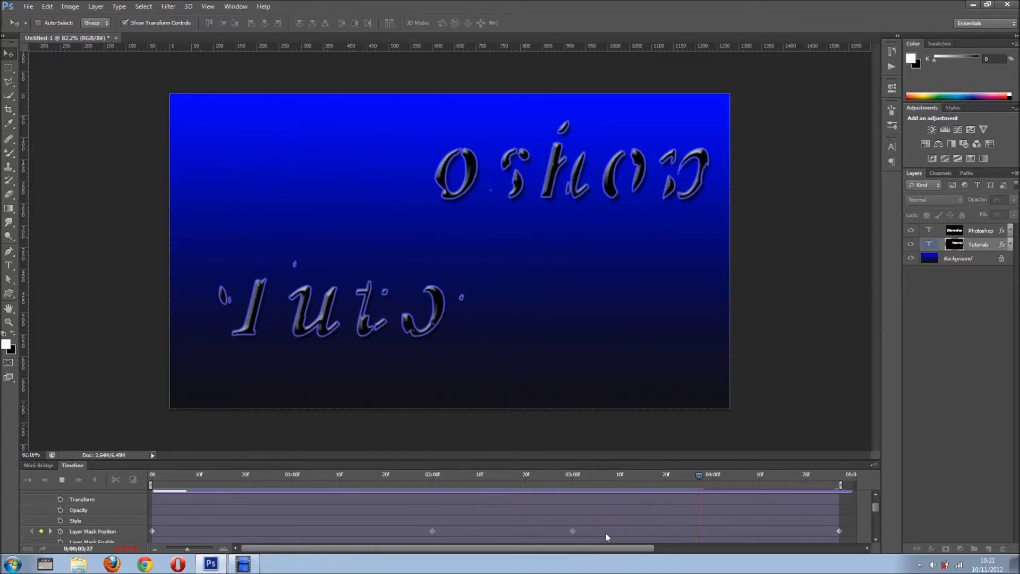
click(761, 474)
drag(642, 479, 155, 486)
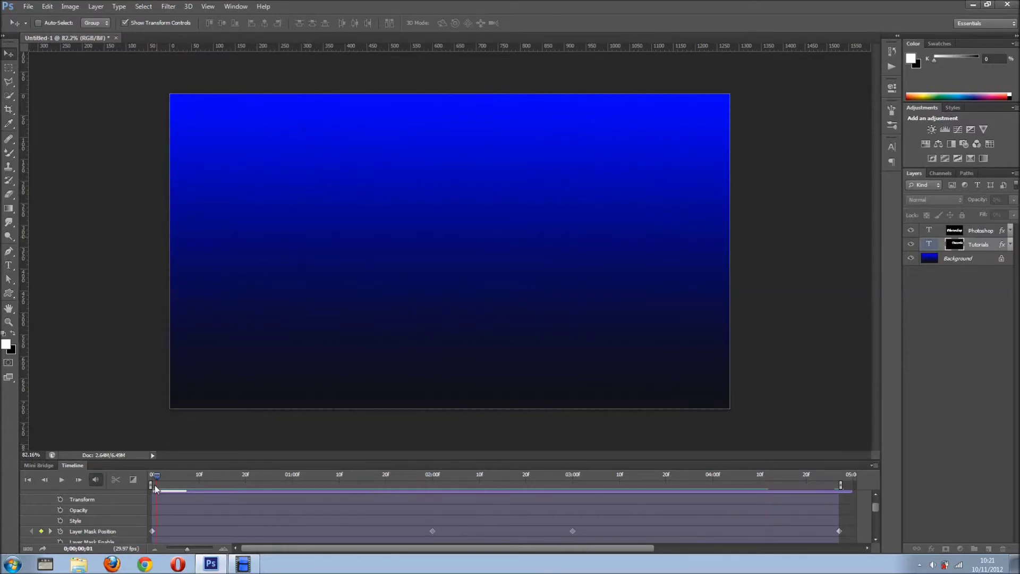
click(67, 479)
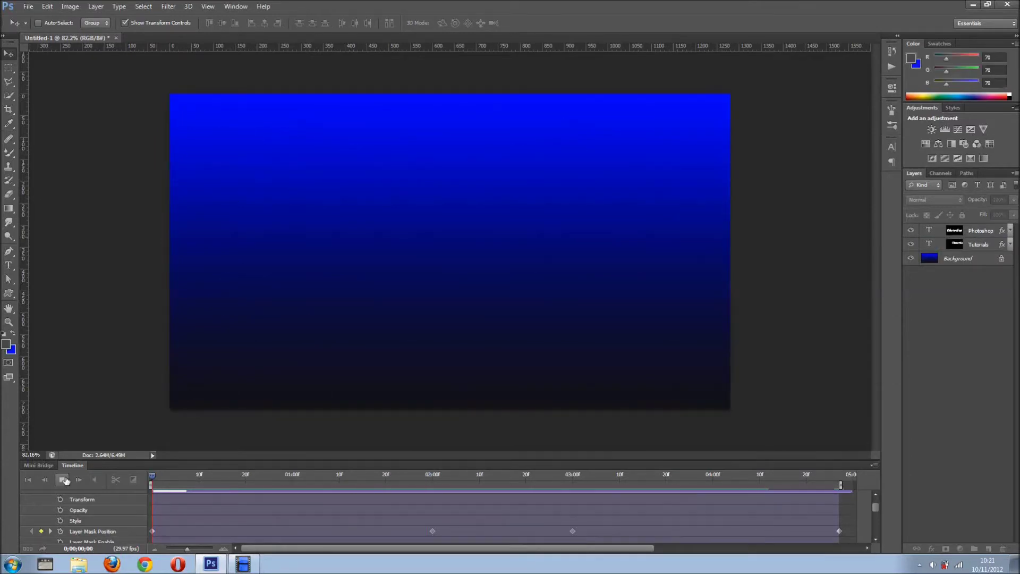